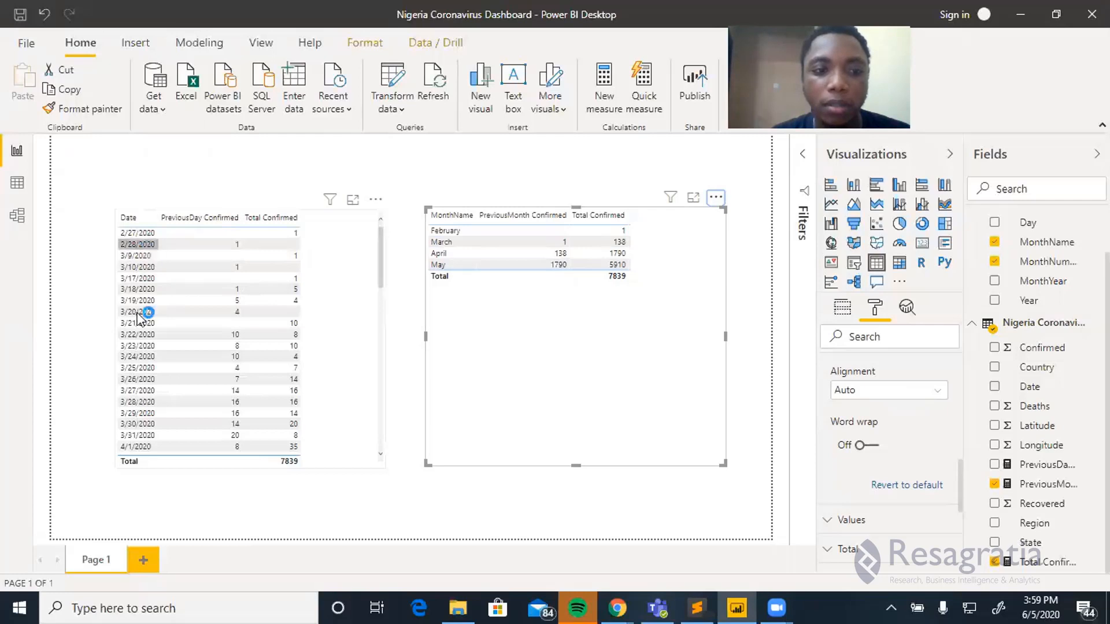
Look over the daily table, consult the percentage-change formulas on the AWW board in the browser, and return to Power BI Desktop
scroll(200, 364, "down", 1)
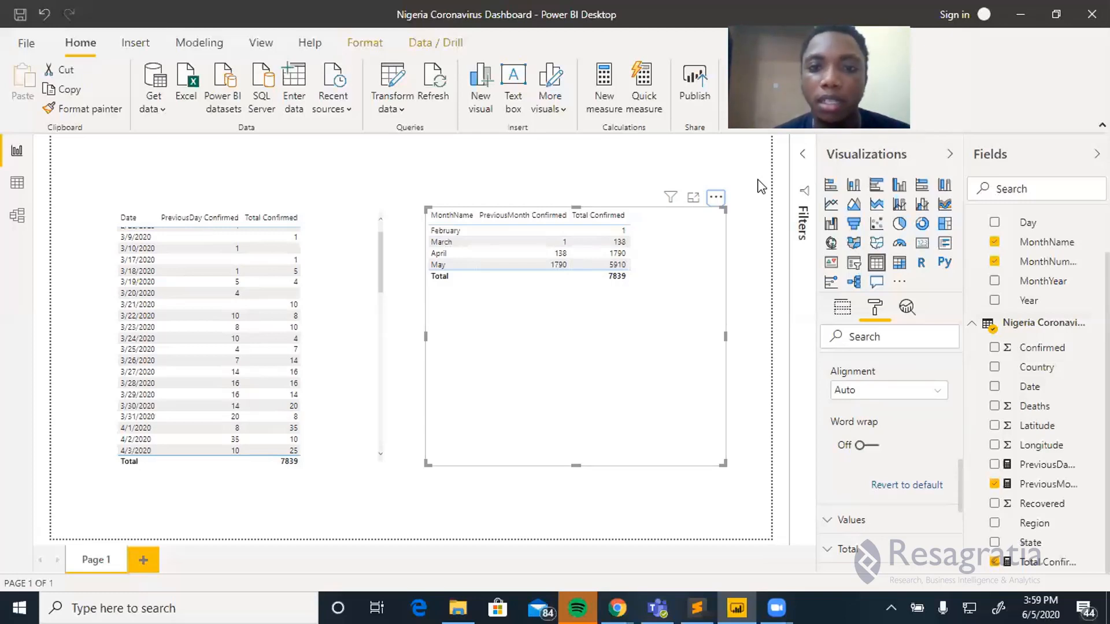
key("alt+Tab")
key("alt+Tab")
key("alt+Tab")
key("alt+Tab")
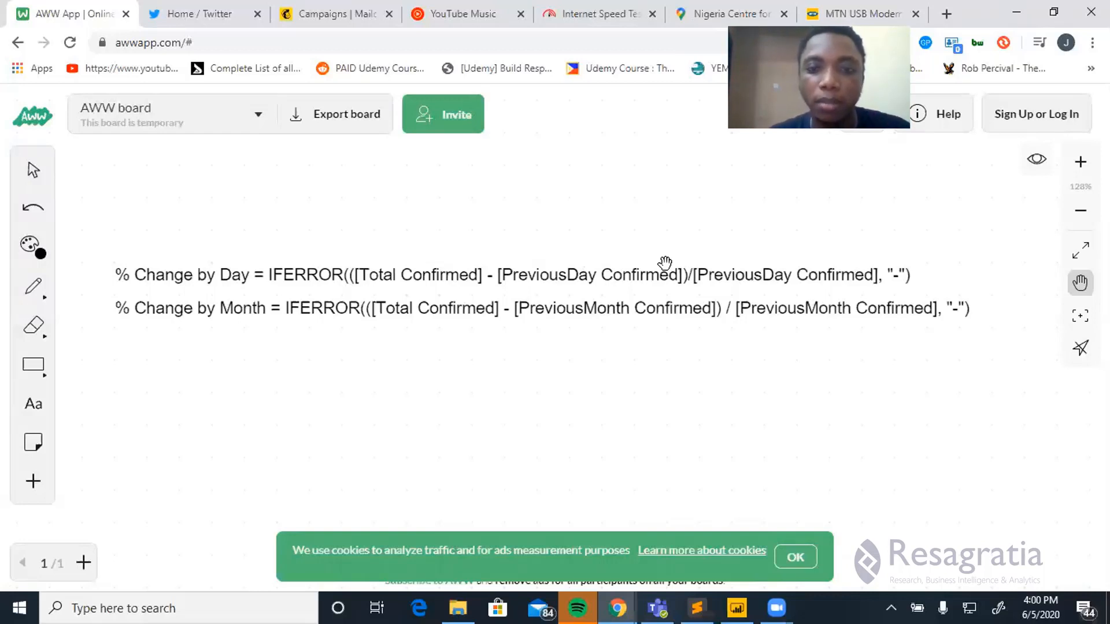
key("alt+Tab")
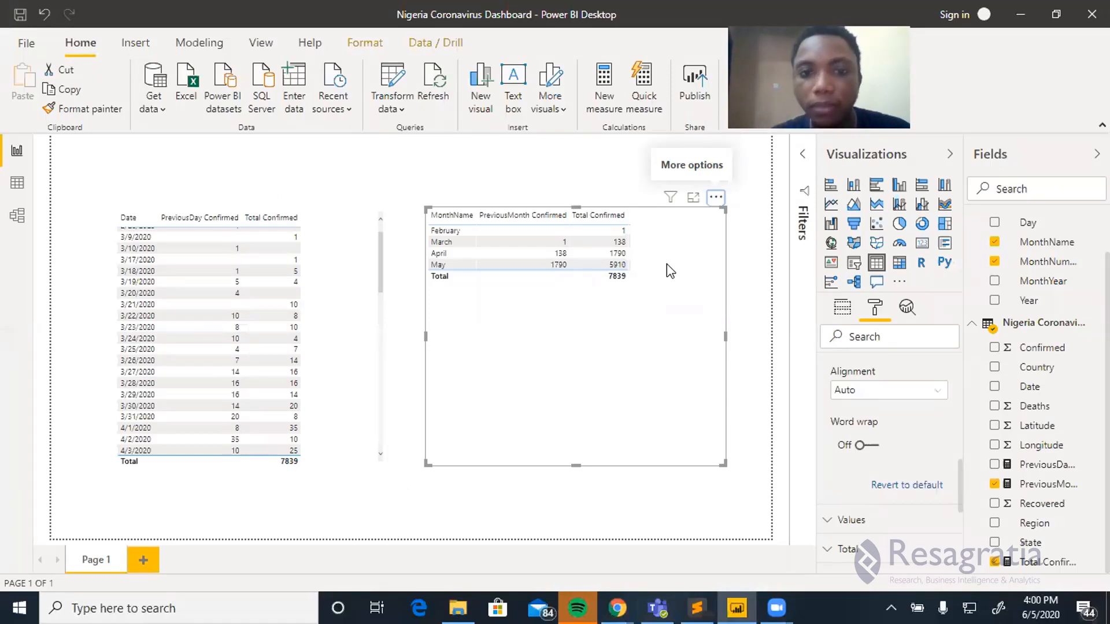
Create a new measure named % Change by Day in the Nigeria Coronavirus Dataset (2) table
right_click(1051, 328)
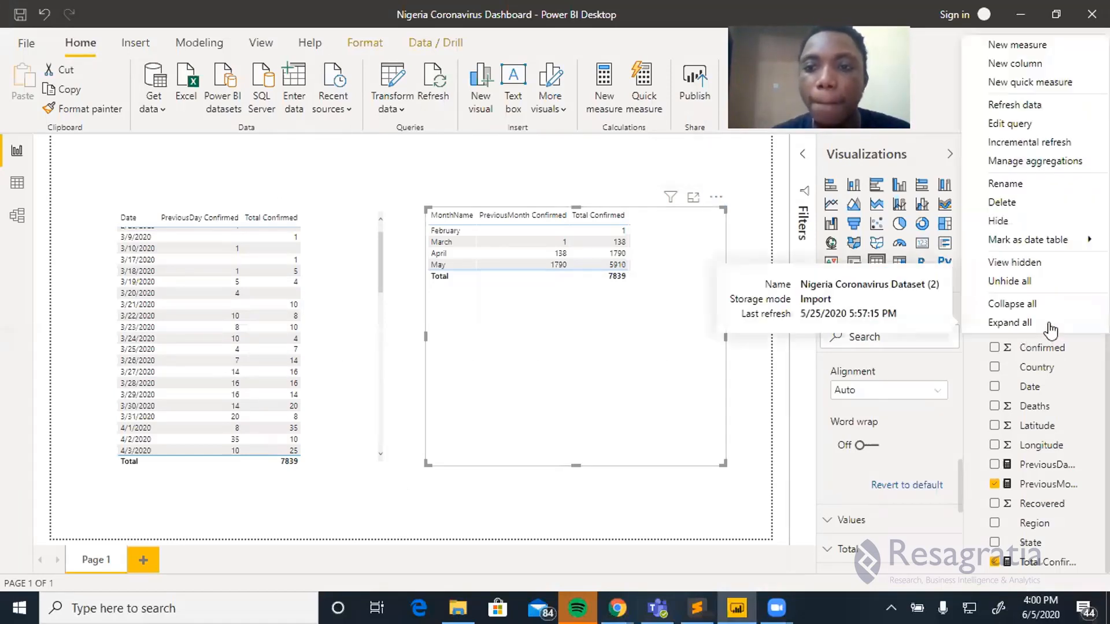
left_click(1027, 45)
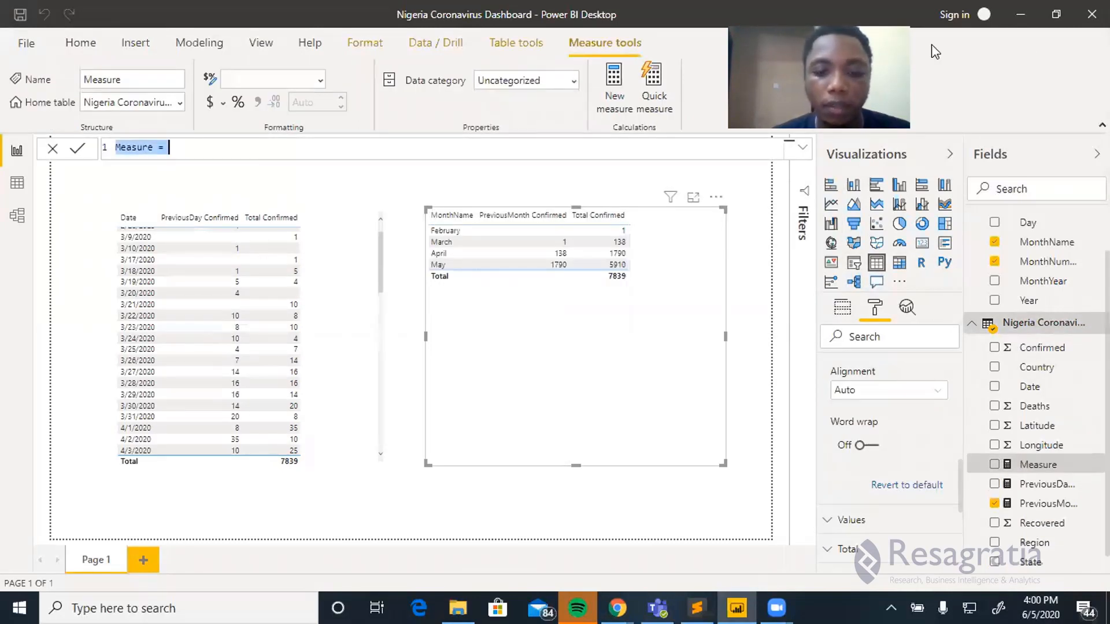
type("% Chang")
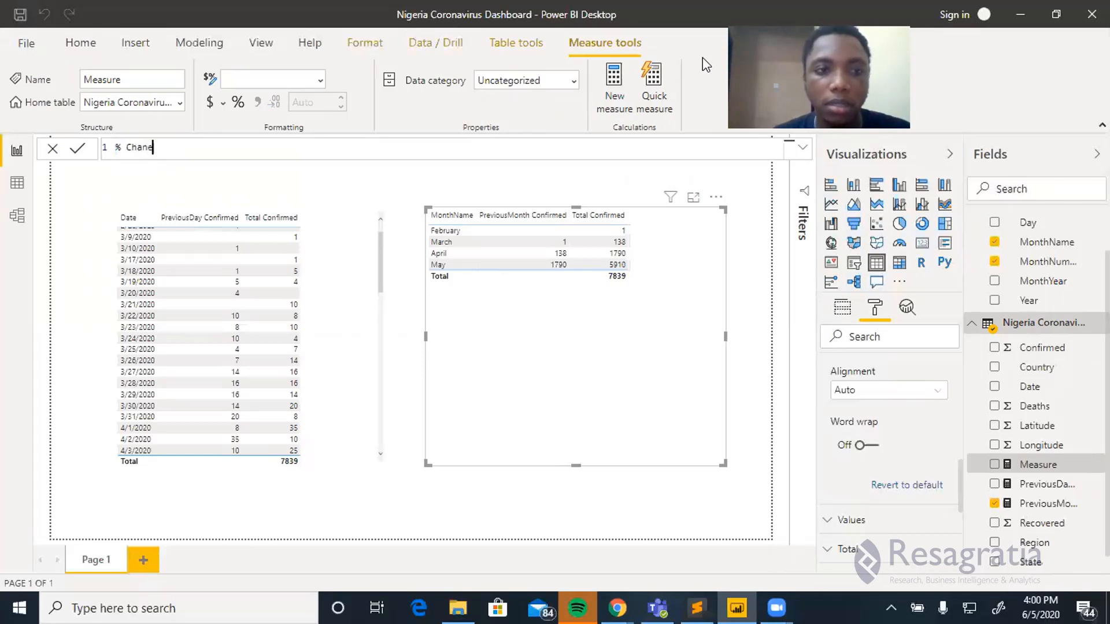
key("BackSpace")
type("ge by day")
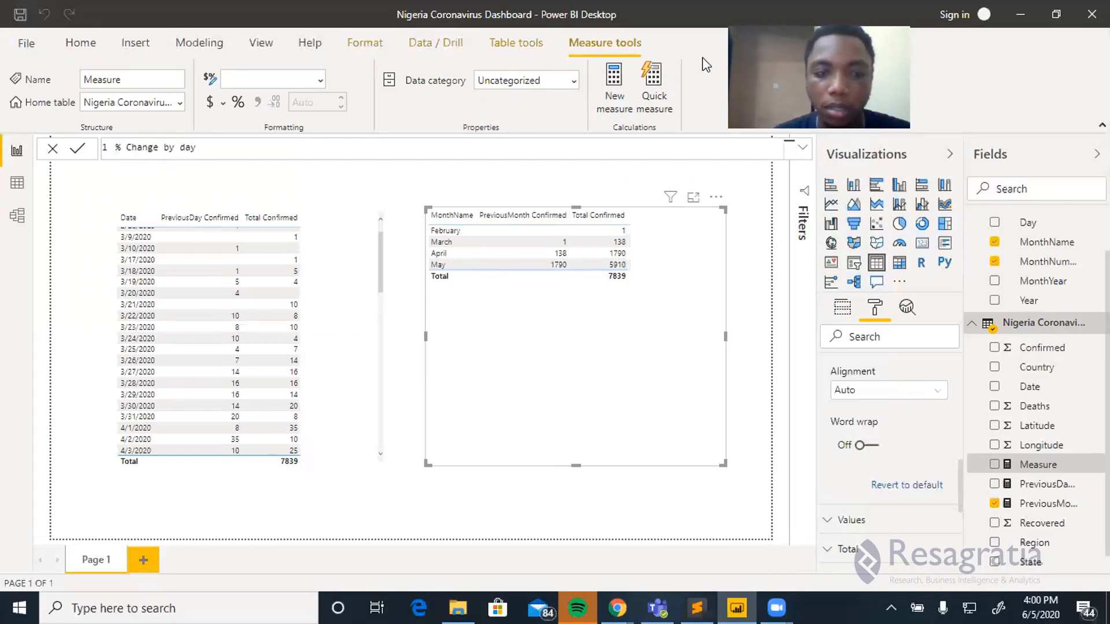
key("BackSpace")
key("BackSpace")
key("BackSpace")
type("Day =")
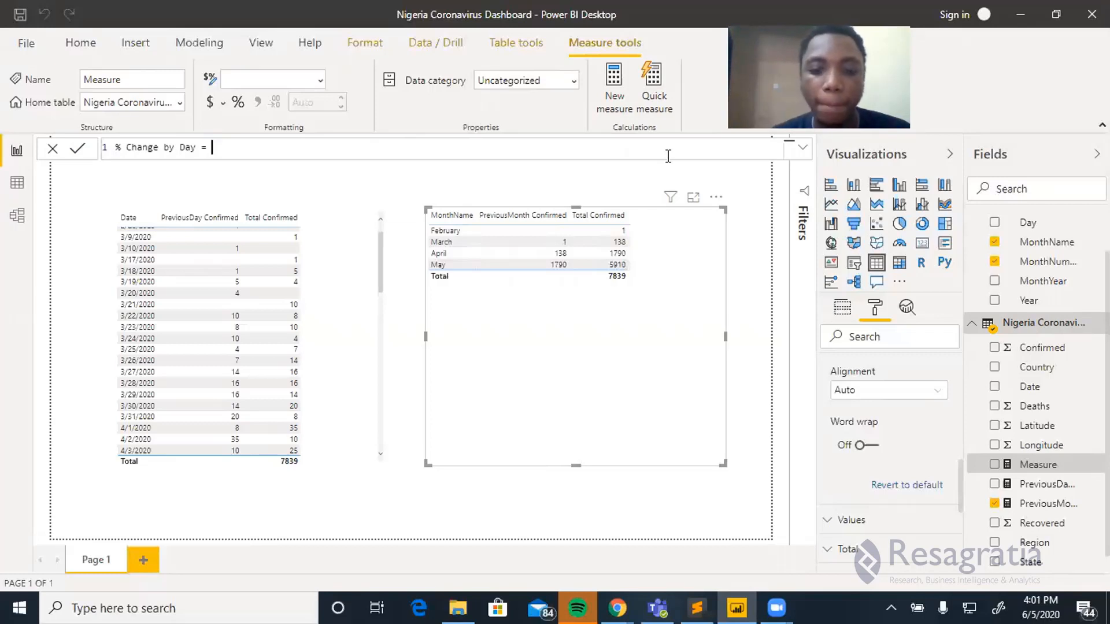
Enter the numerator ([Total Confirmed] - [PreviousDay Confirmed]) in the % Change by Day formula
type("(")
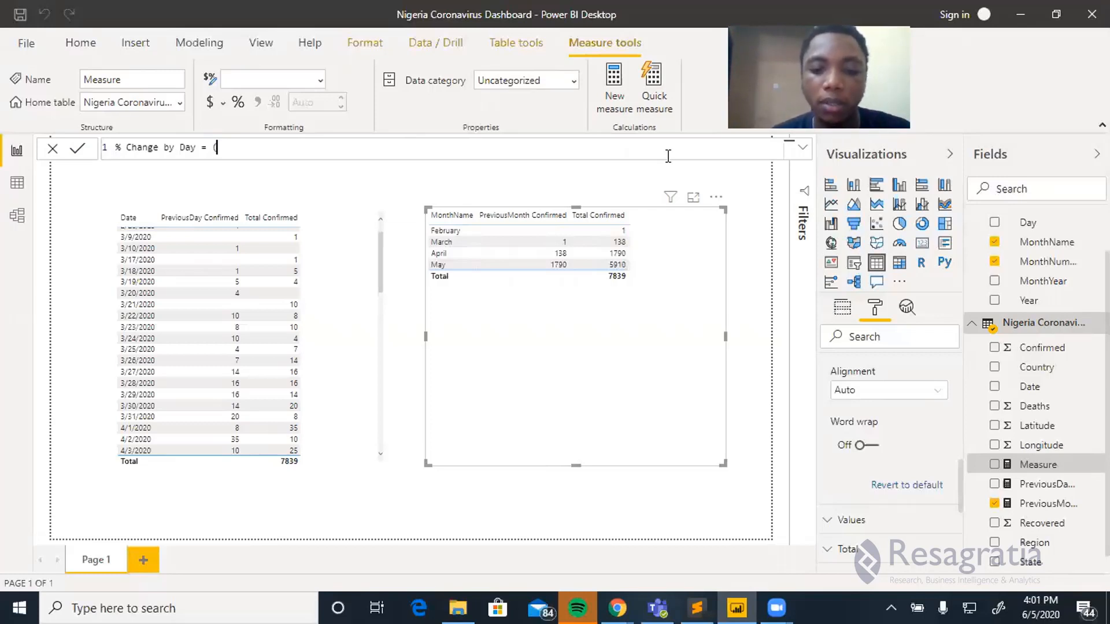
type("tot")
key("Tab")
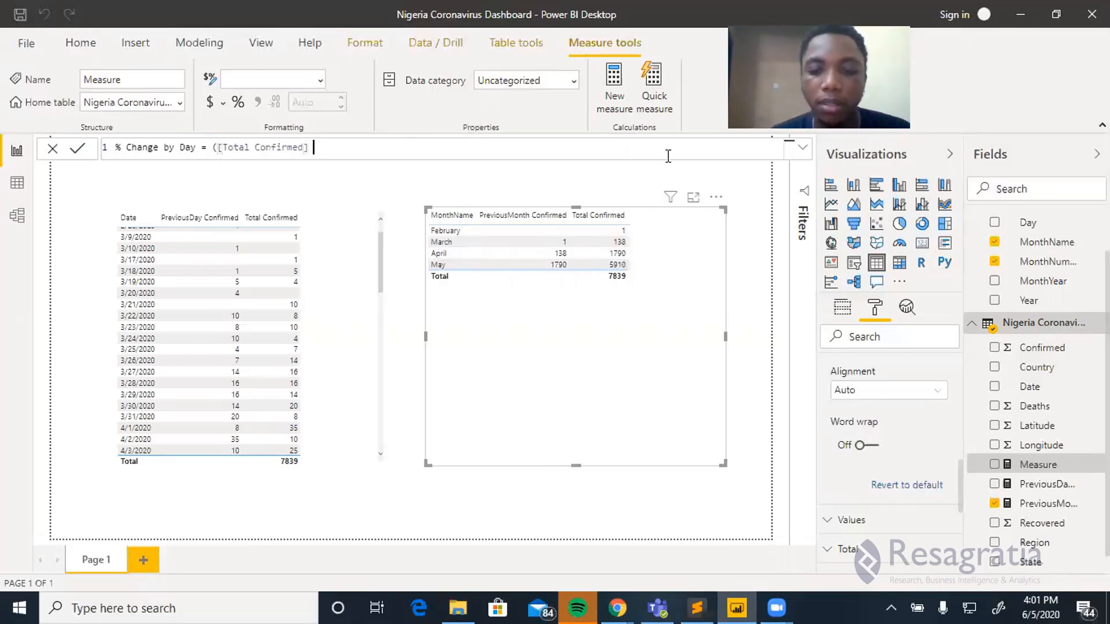
type("- ")
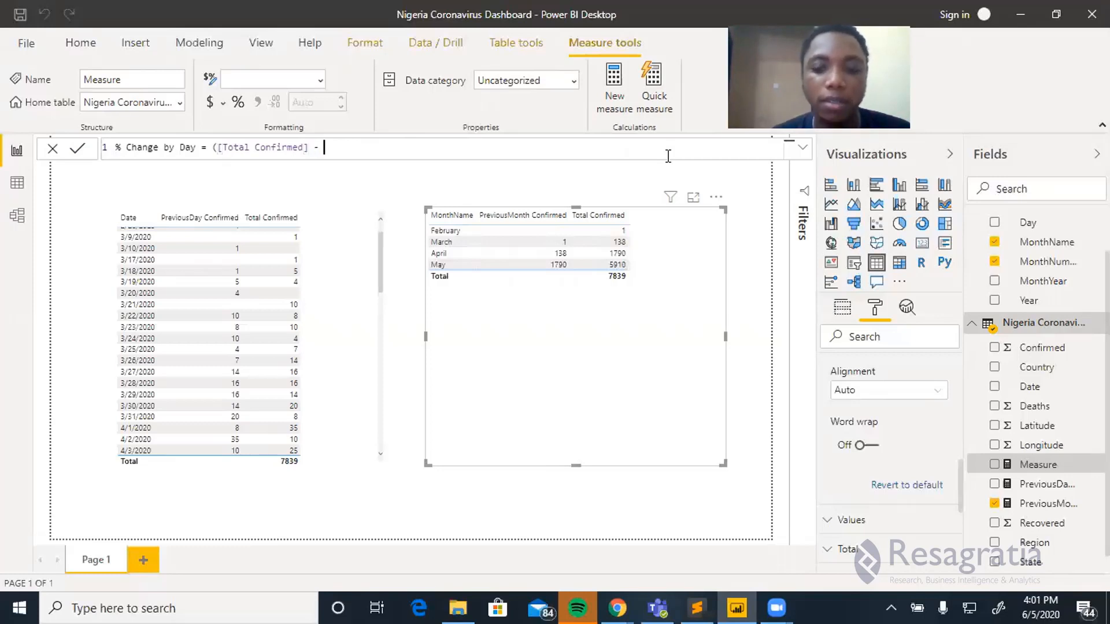
type("previo")
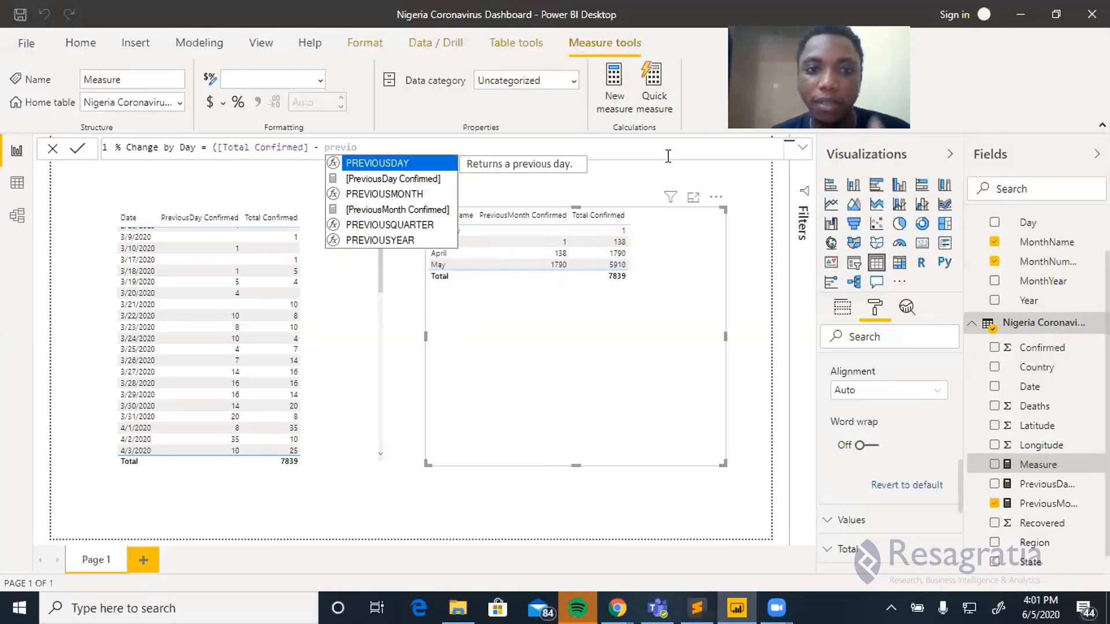
key("Down")
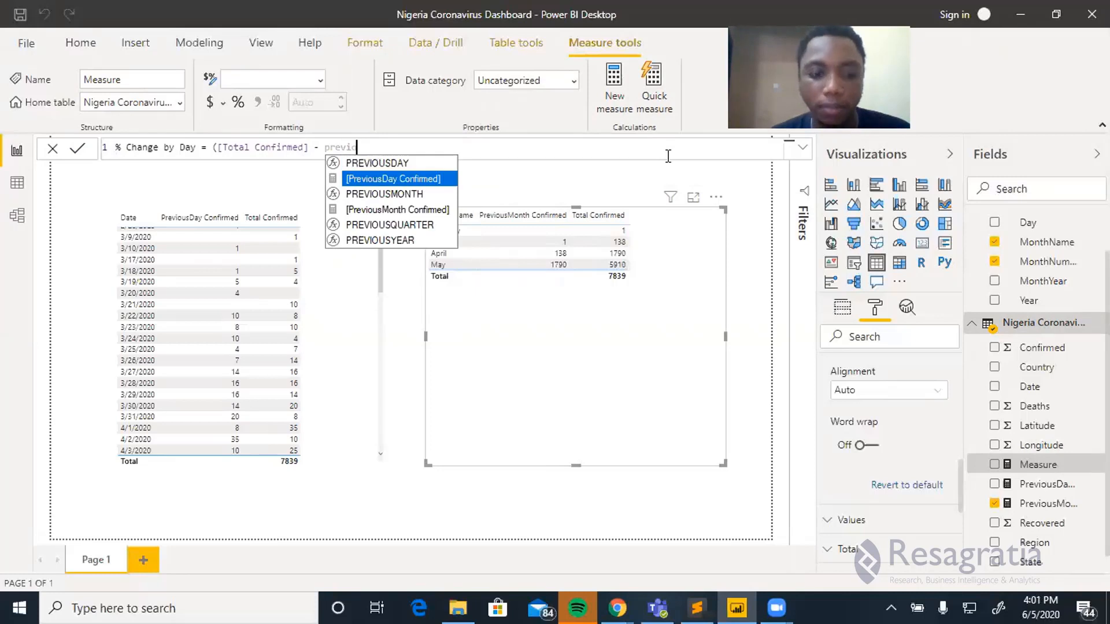
type("o")
key("Tab")
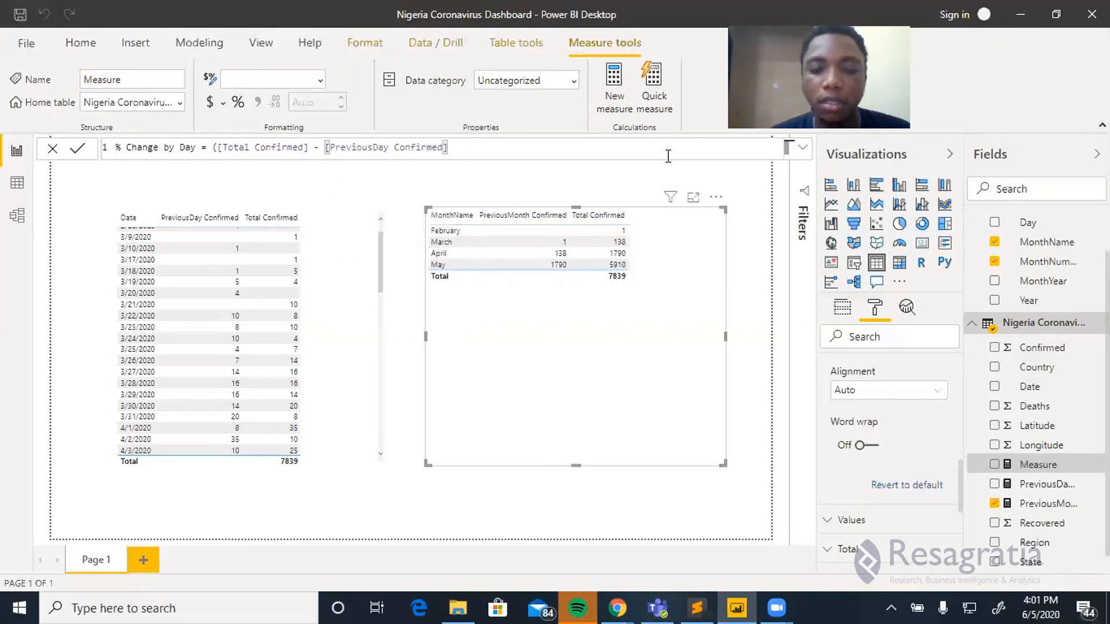
type(")")
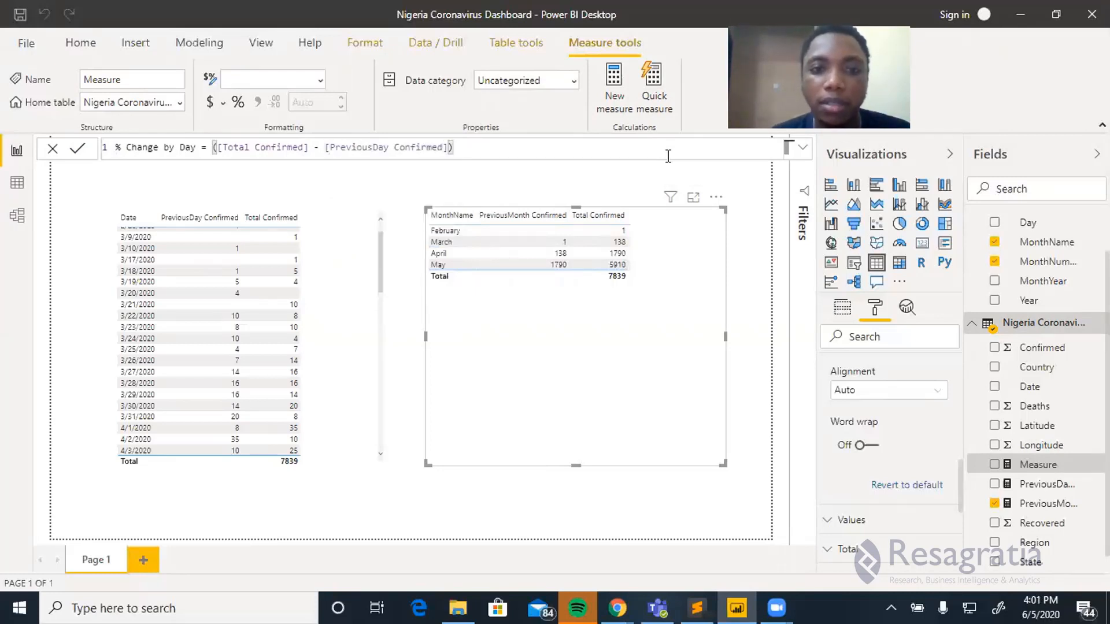
Divide the expression by [PreviousDay Confirmed] and commit the measure
type("/")
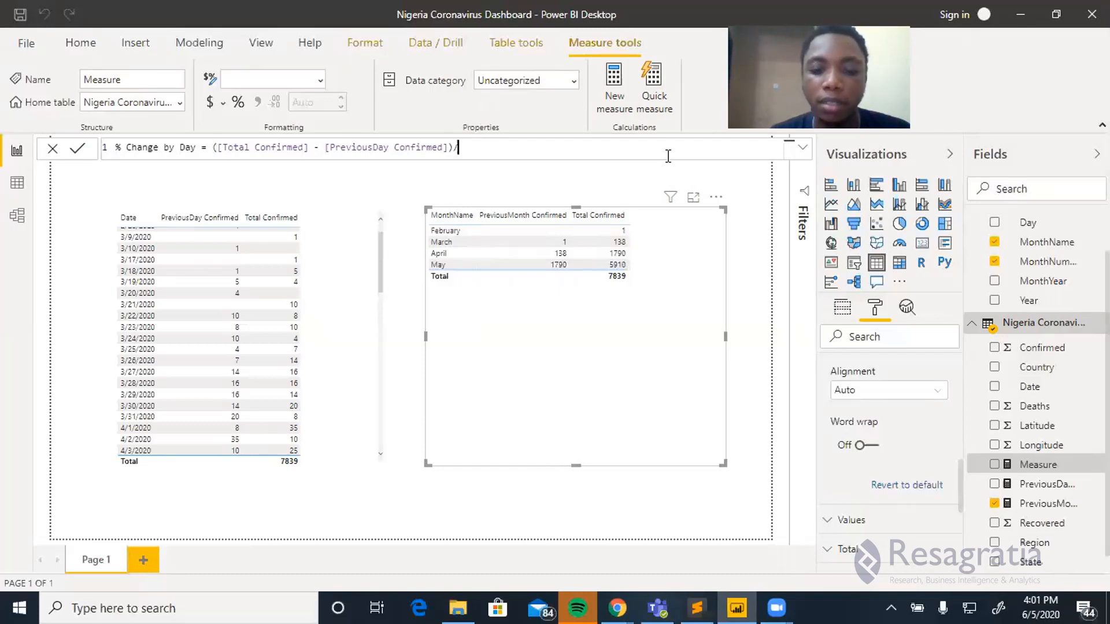
type("pre")
key("Down")
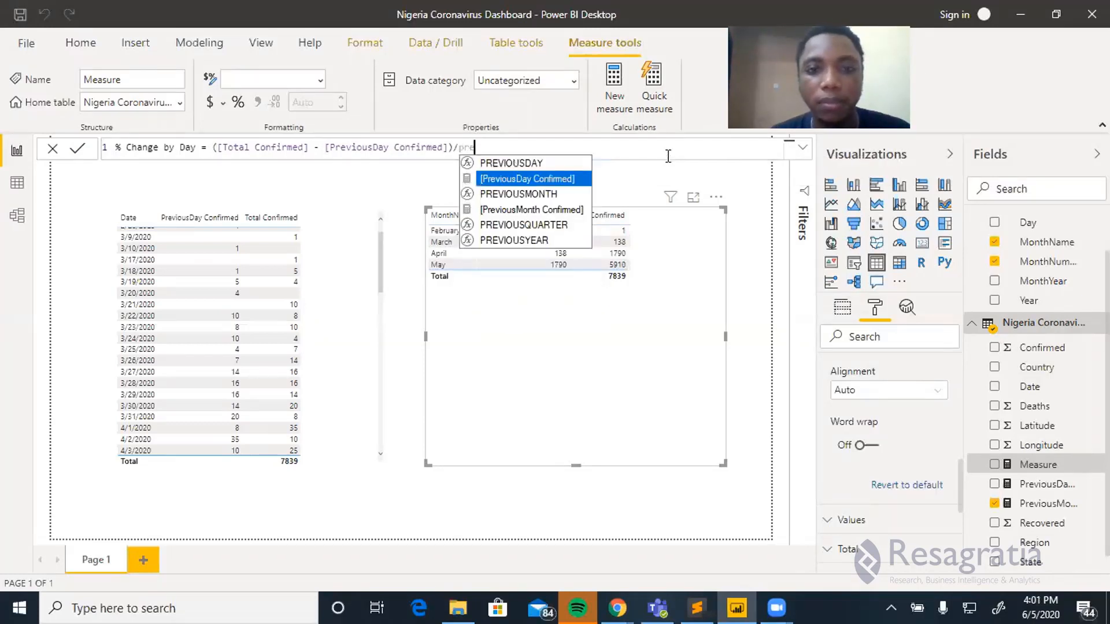
key("Tab")
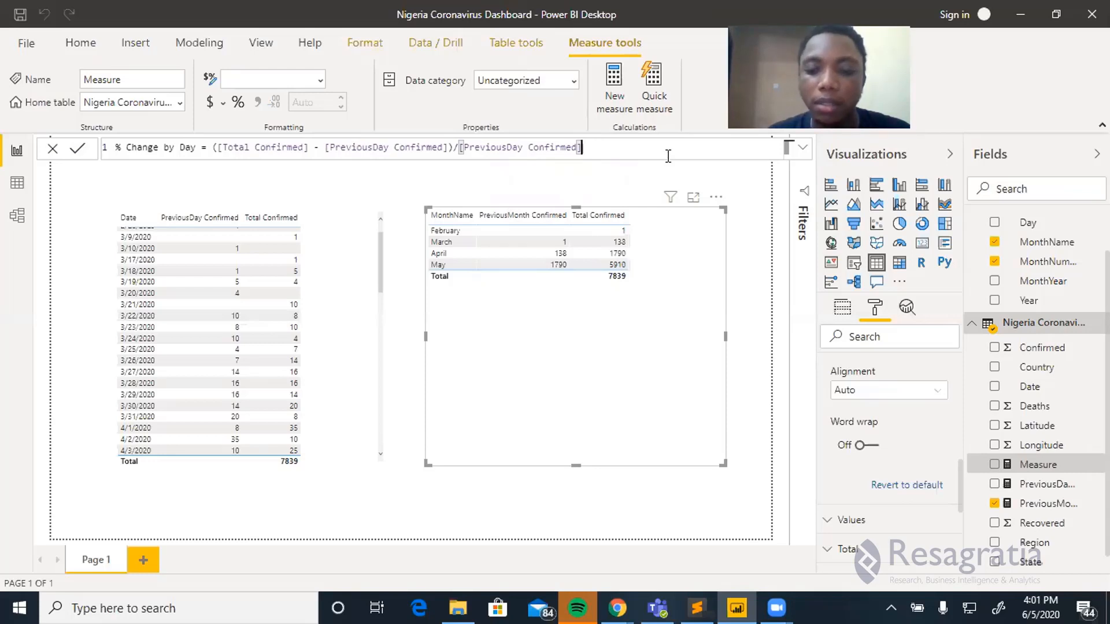
key("Return")
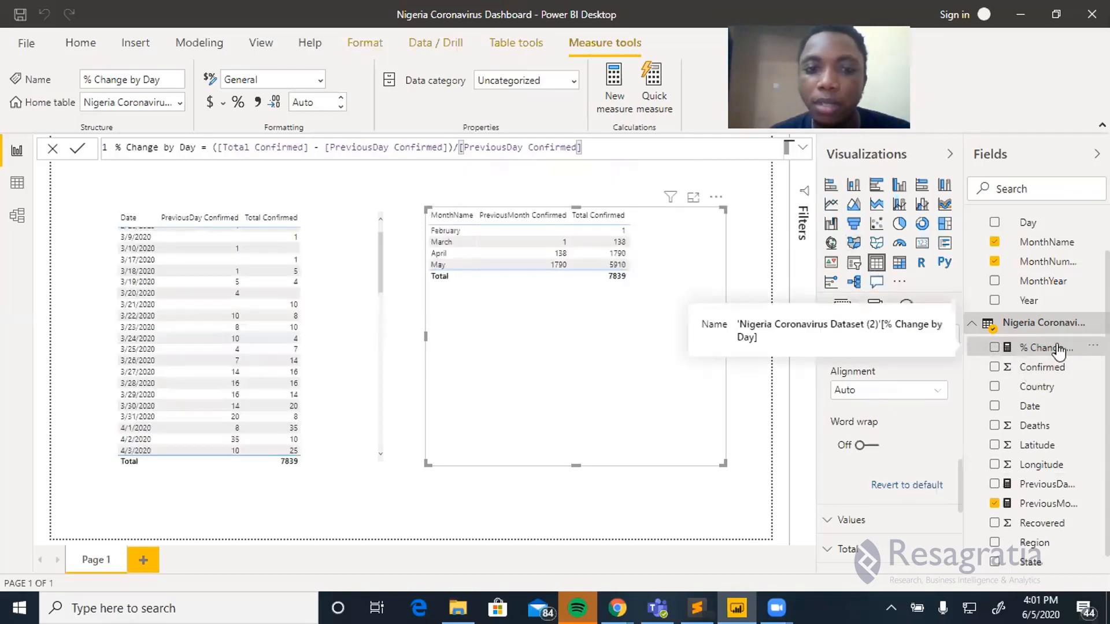
Add the % Change by Day measure to the daily table's values below Total Confirmed
left_click(332, 371)
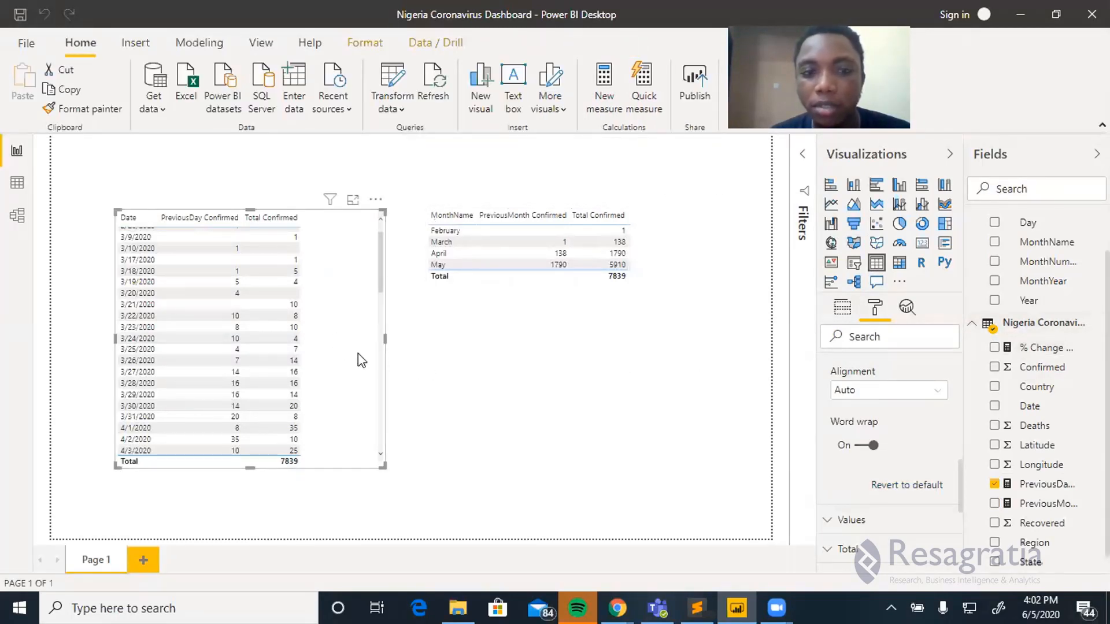
scroll(344, 347, "up", 1)
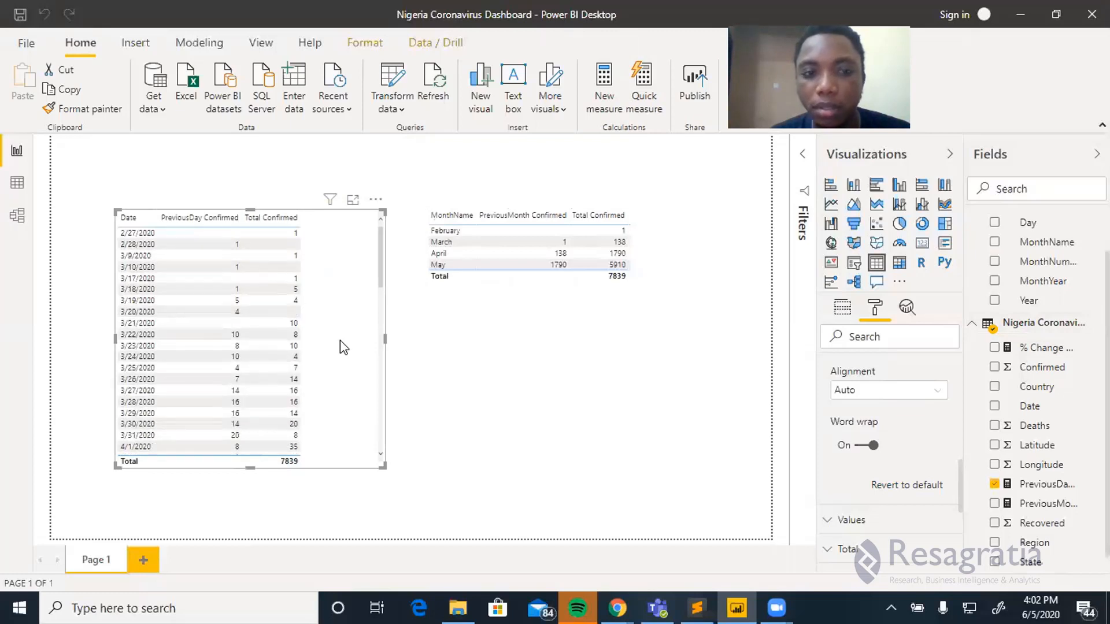
left_click(843, 309)
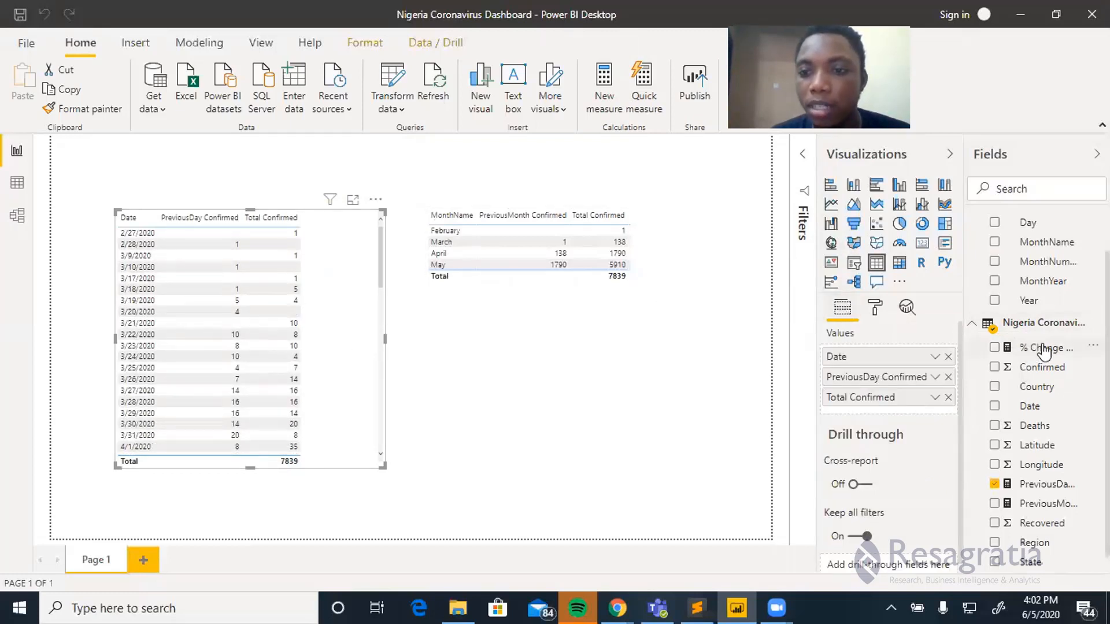
left_click_drag(1044, 349, 888, 414)
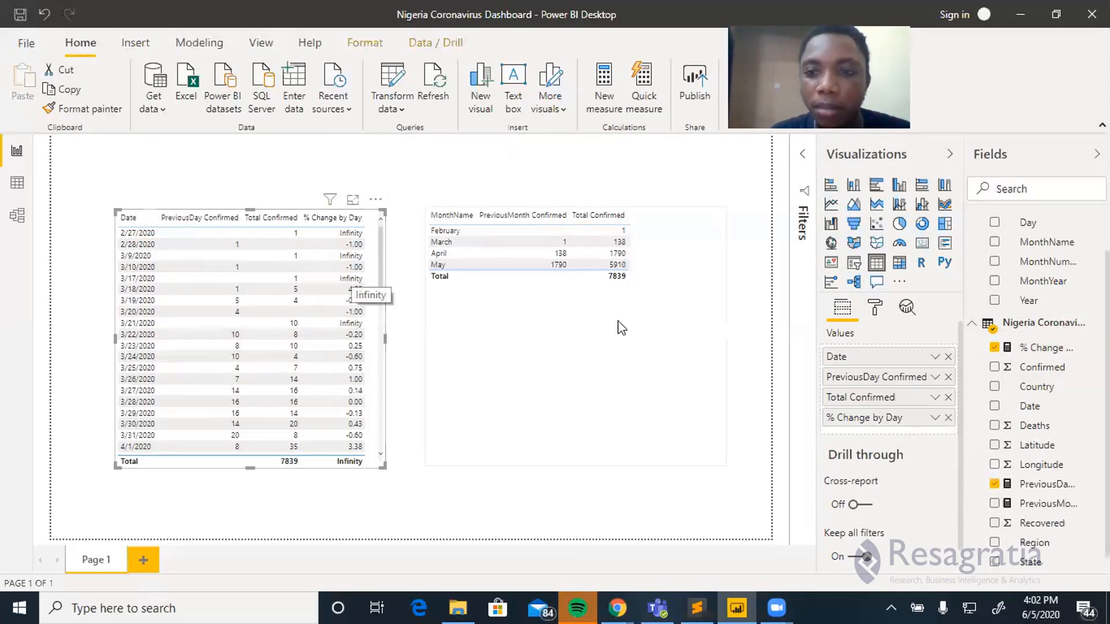
Format the % Change by Day measure as a percentage and review its values throughout the daily table
left_click(1037, 349)
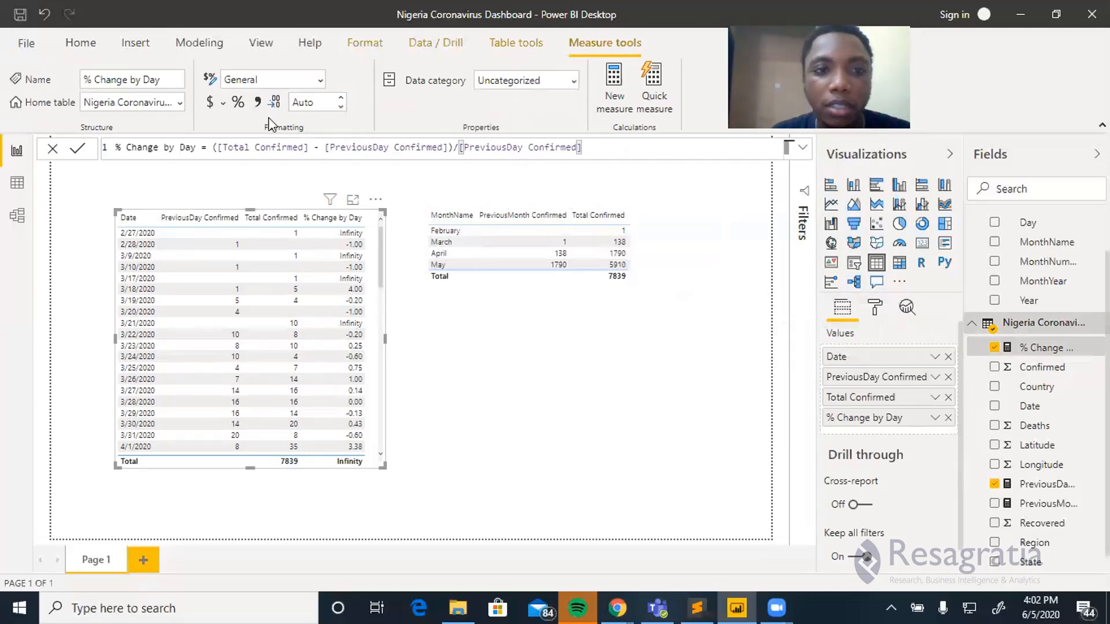
left_click(238, 104)
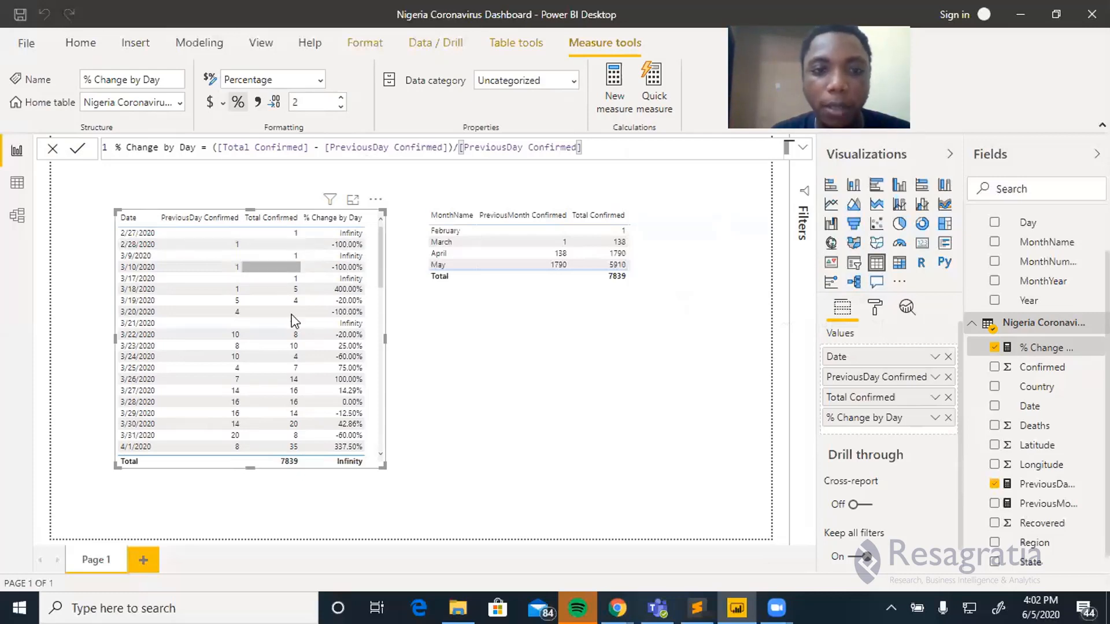
scroll(294, 316, "down", 6)
scroll(293, 319, "down", 2)
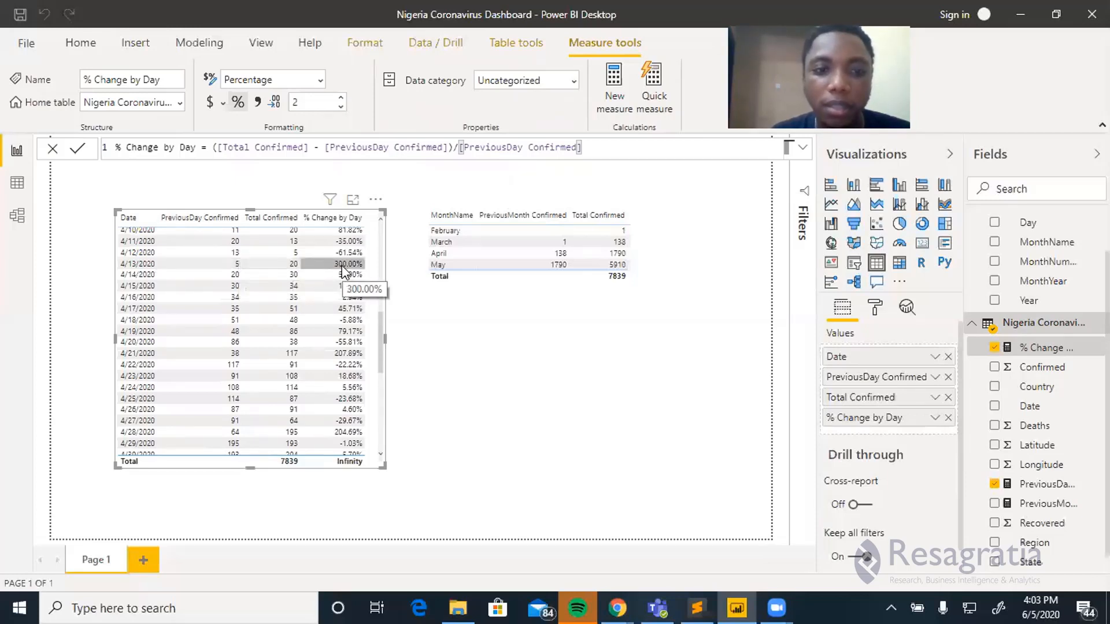
scroll(338, 286, "up", 10)
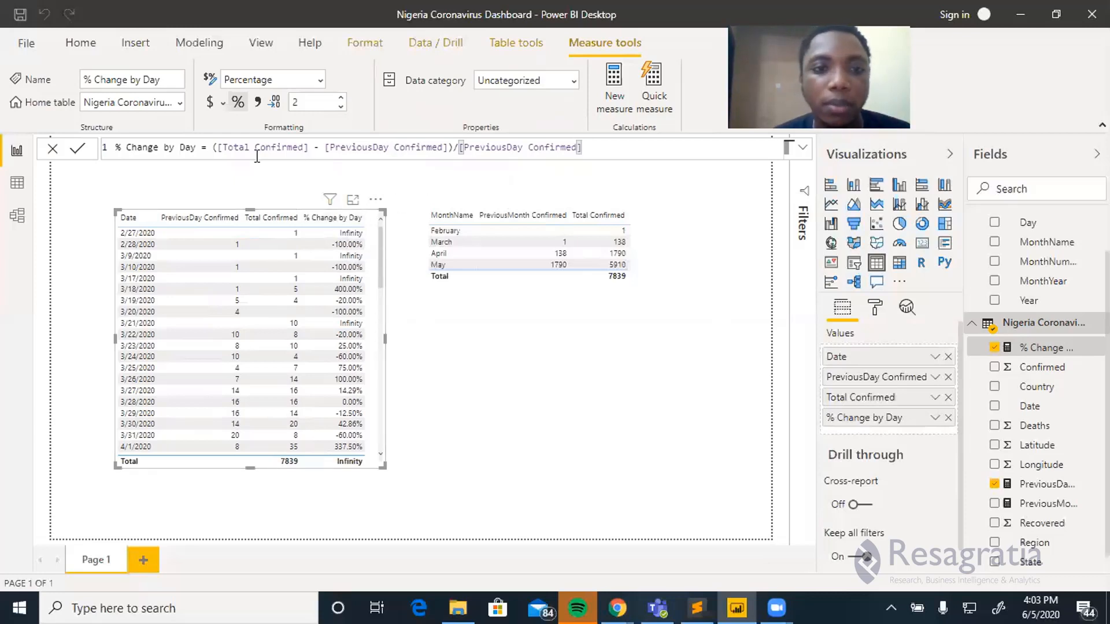
Wrap the start of the % Change by Day expression in IFERROR(, checking the reference formula on the AWW board
left_click(213, 148)
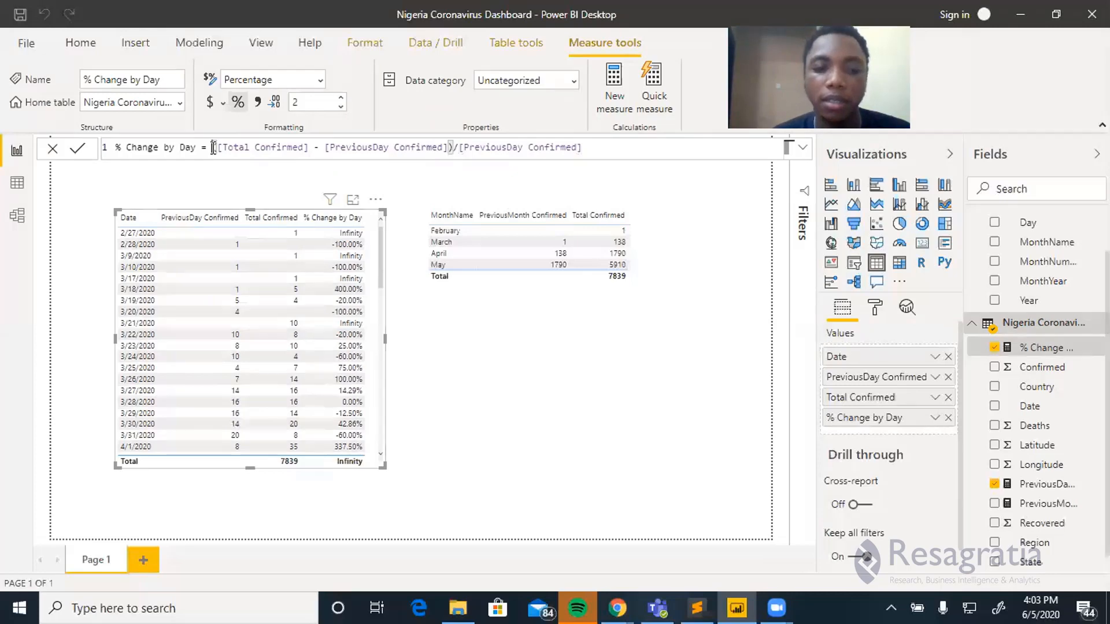
key("alt+Tab")
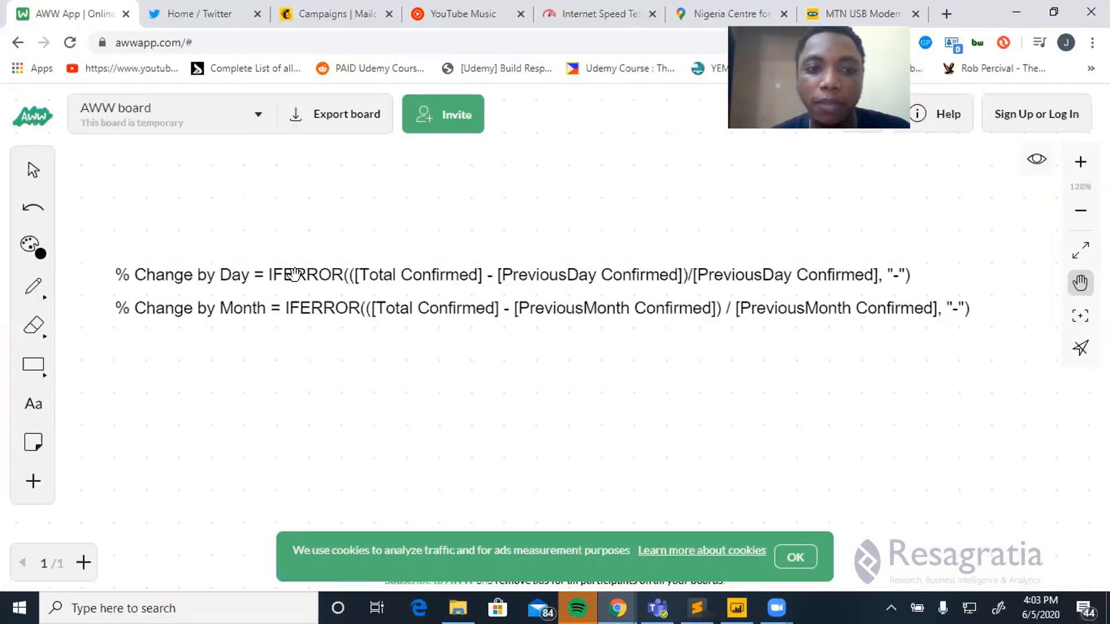
key("alt+Tab")
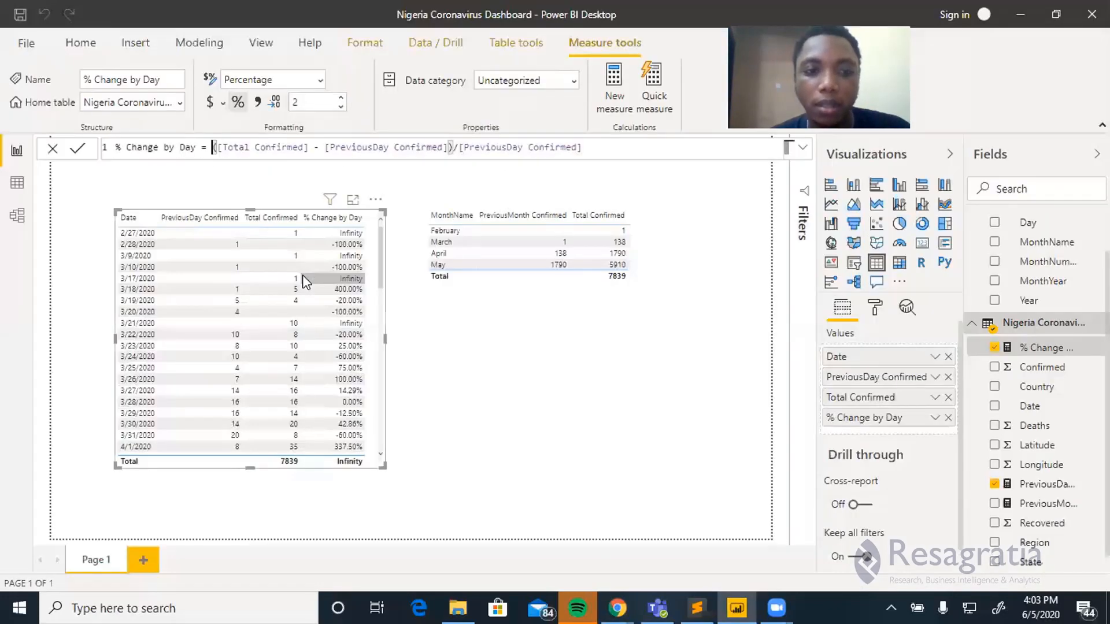
type("iferro")
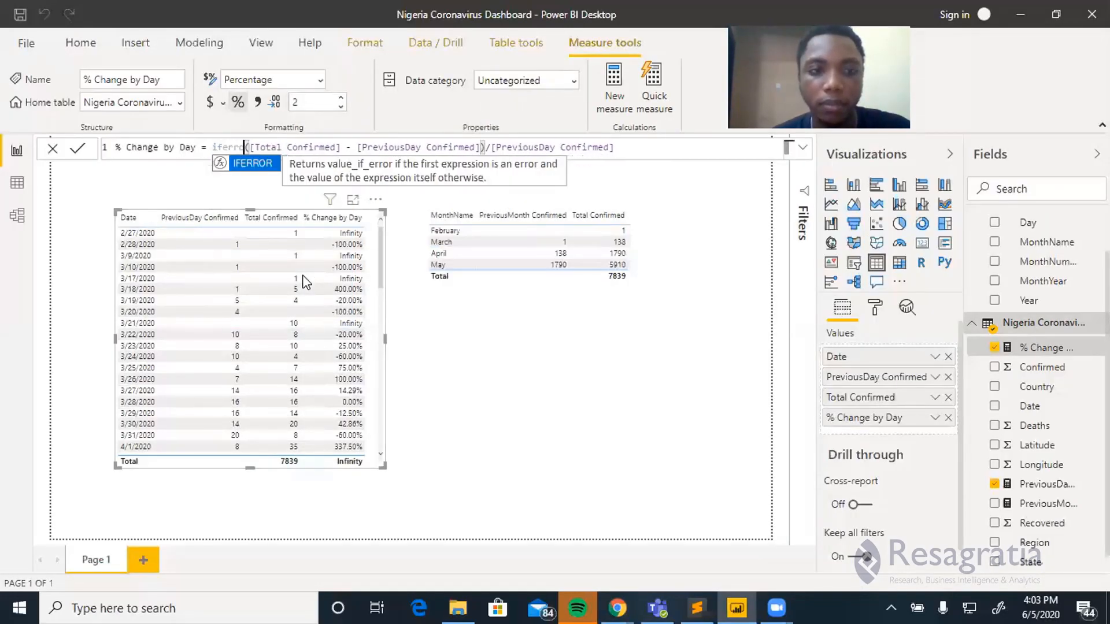
key("Tab")
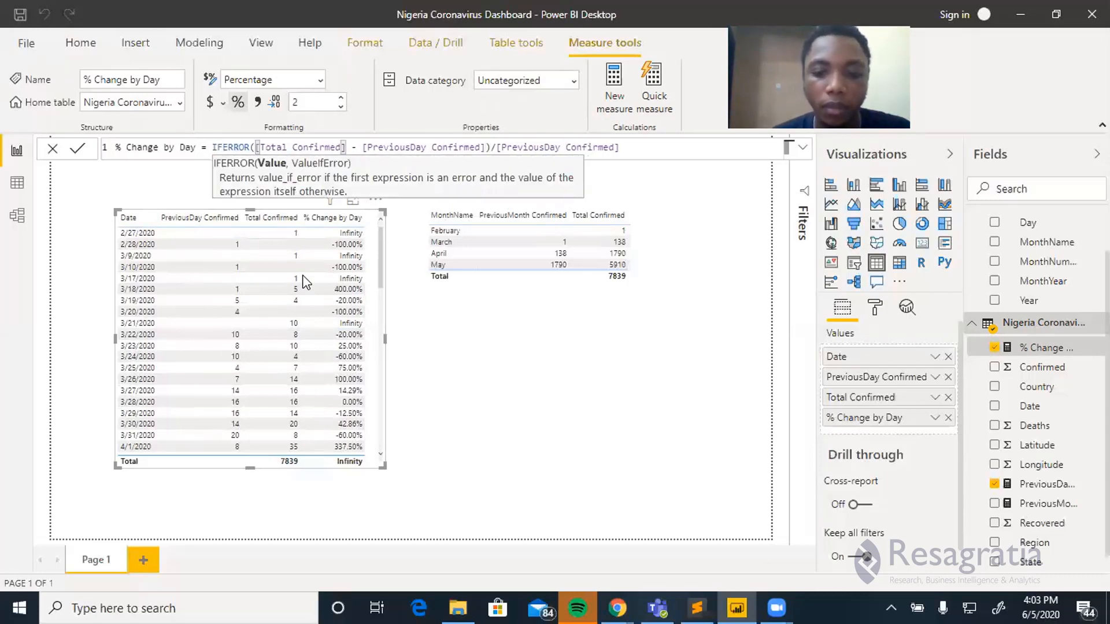
type("(")
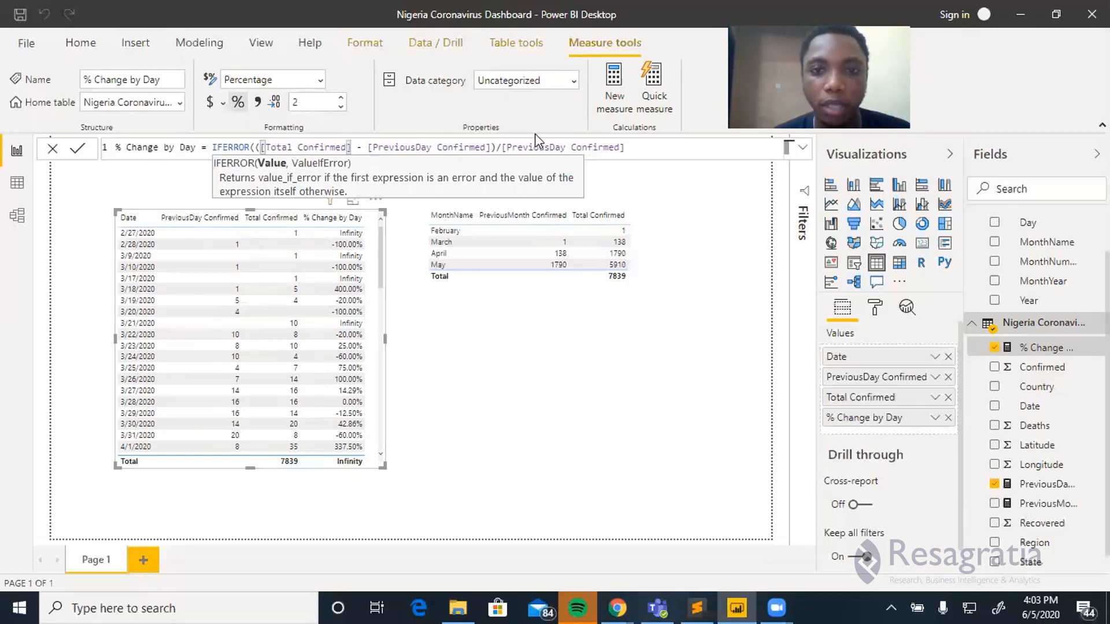
Complete IFERROR with "-" as the value if error, commit the % Change by Day measure and review the daily table
left_click(634, 147)
type(", ")
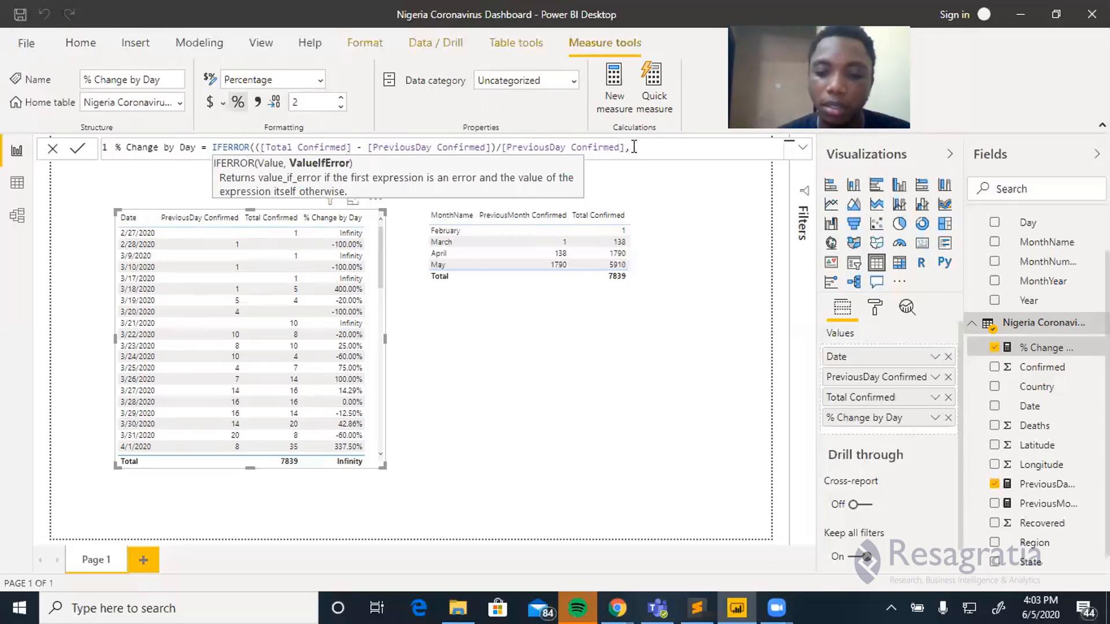
type("\"")
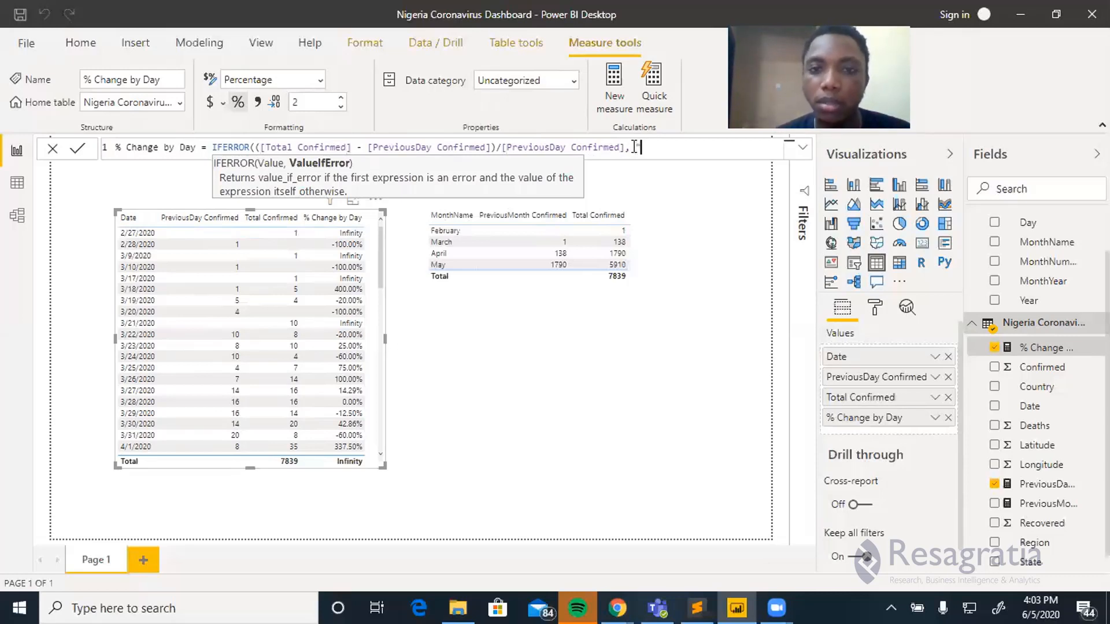
type("-")
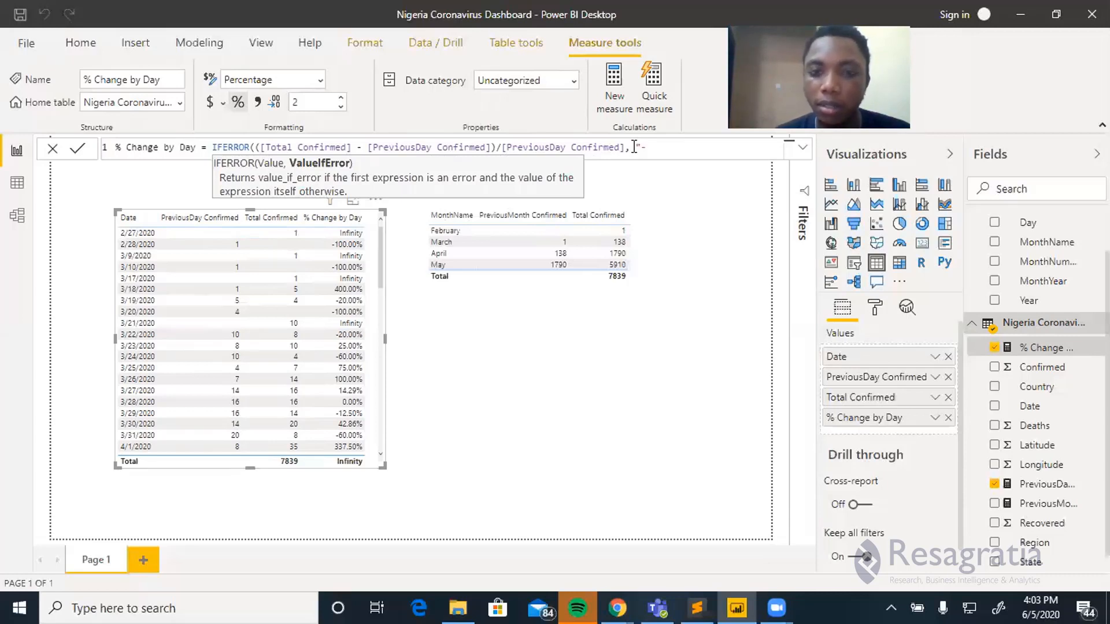
type("\")")
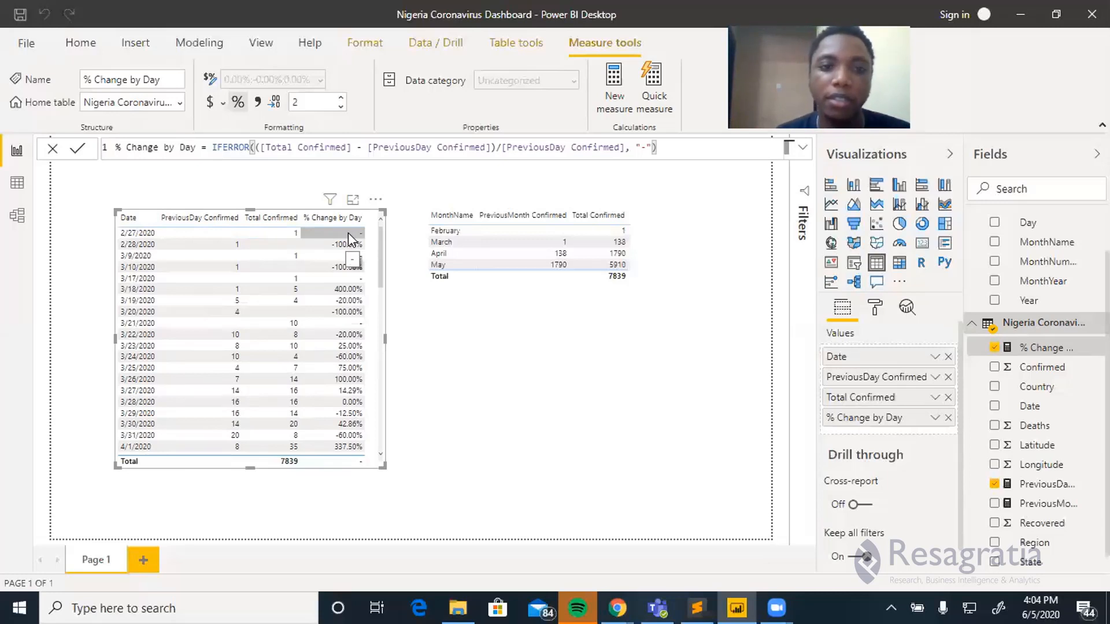
scroll(313, 353, "down", 4)
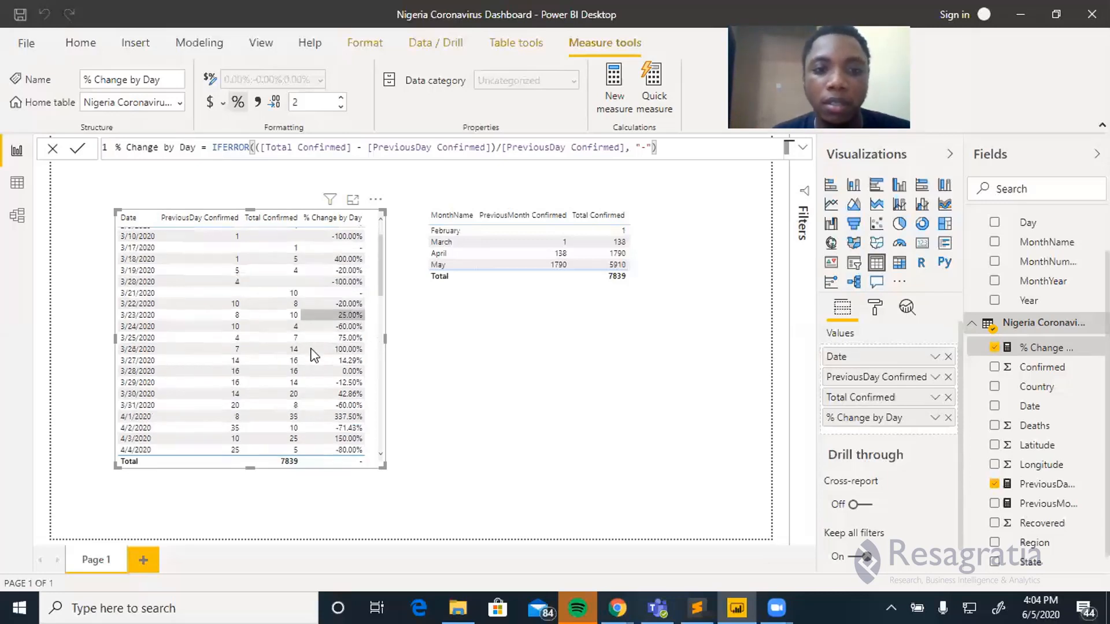
scroll(313, 352, "up", 4)
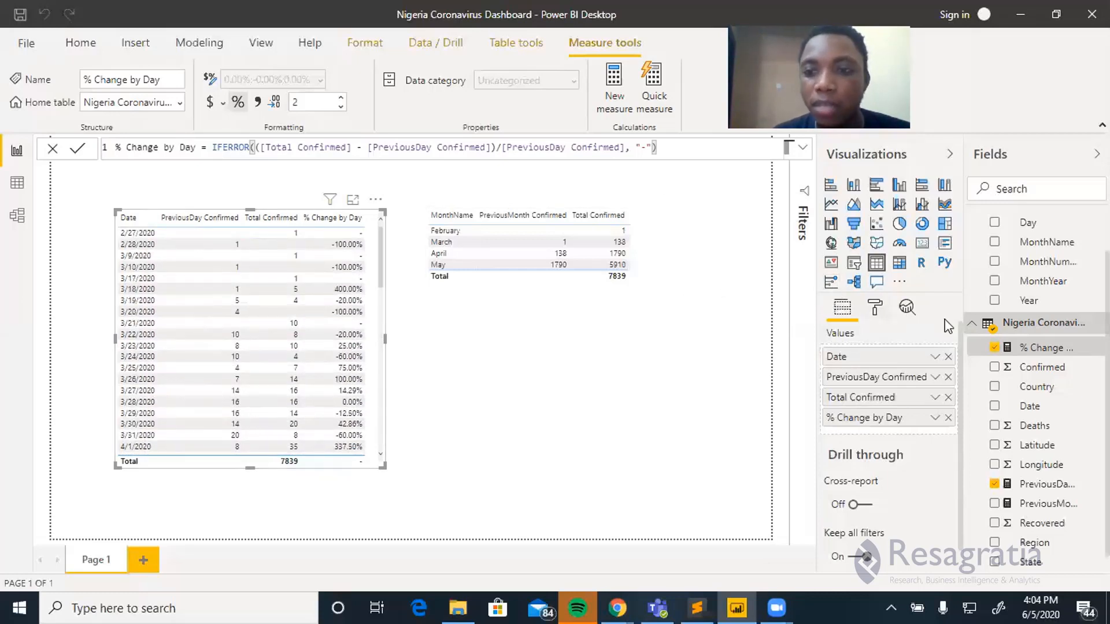
Create a new measure in the Nigeria Coronavirus dataset table and begin its formula with the name % Change by Month
right_click(1051, 352)
left_click(949, 111)
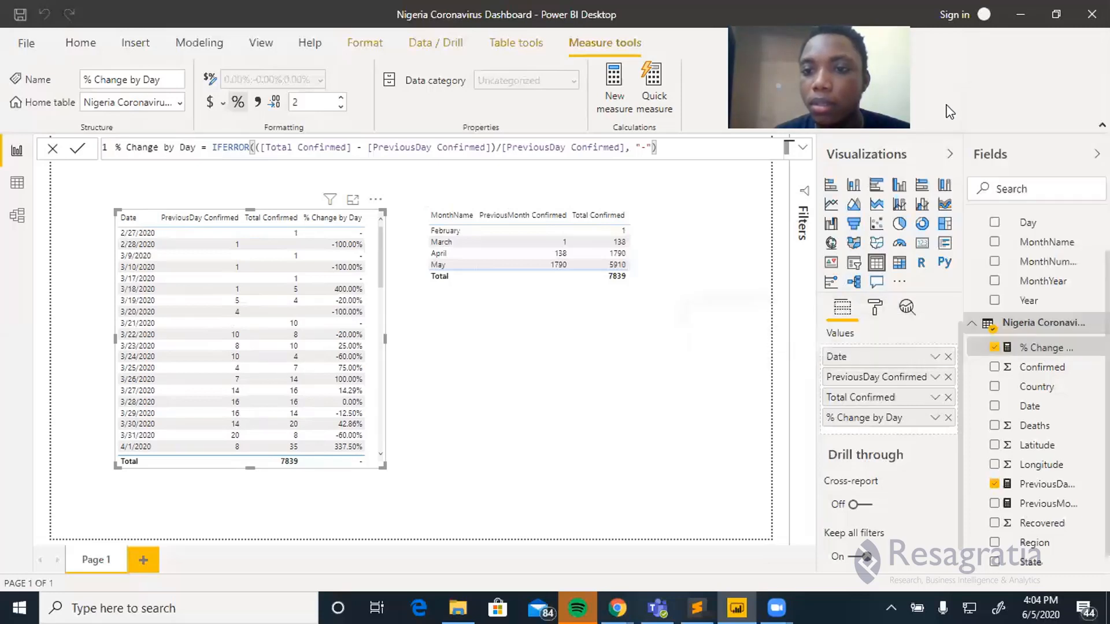
right_click(1042, 325)
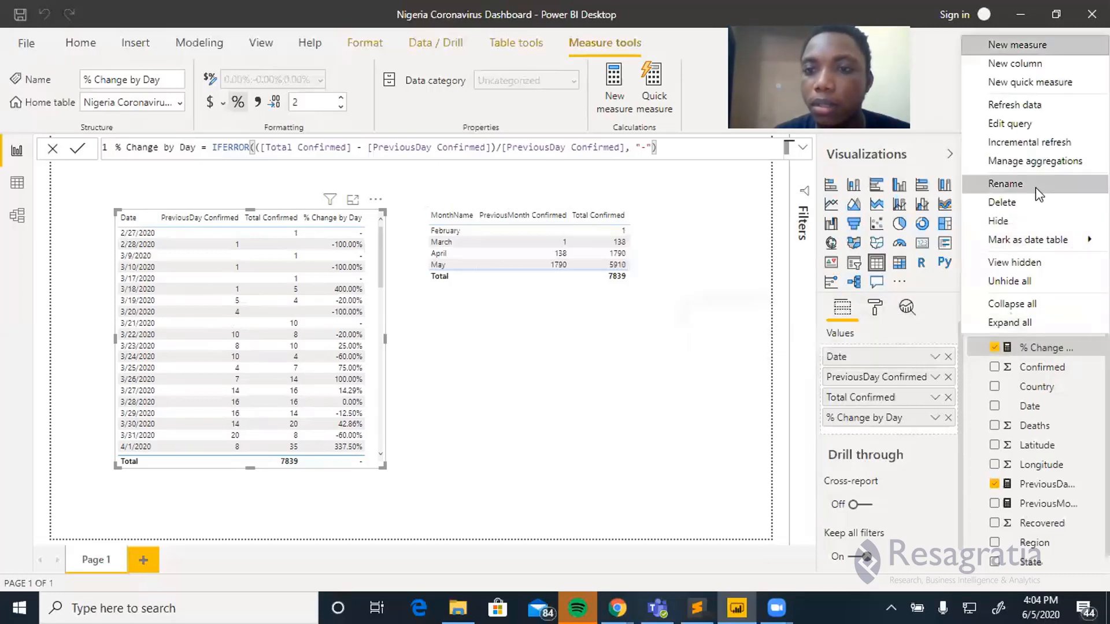
left_click(1029, 47)
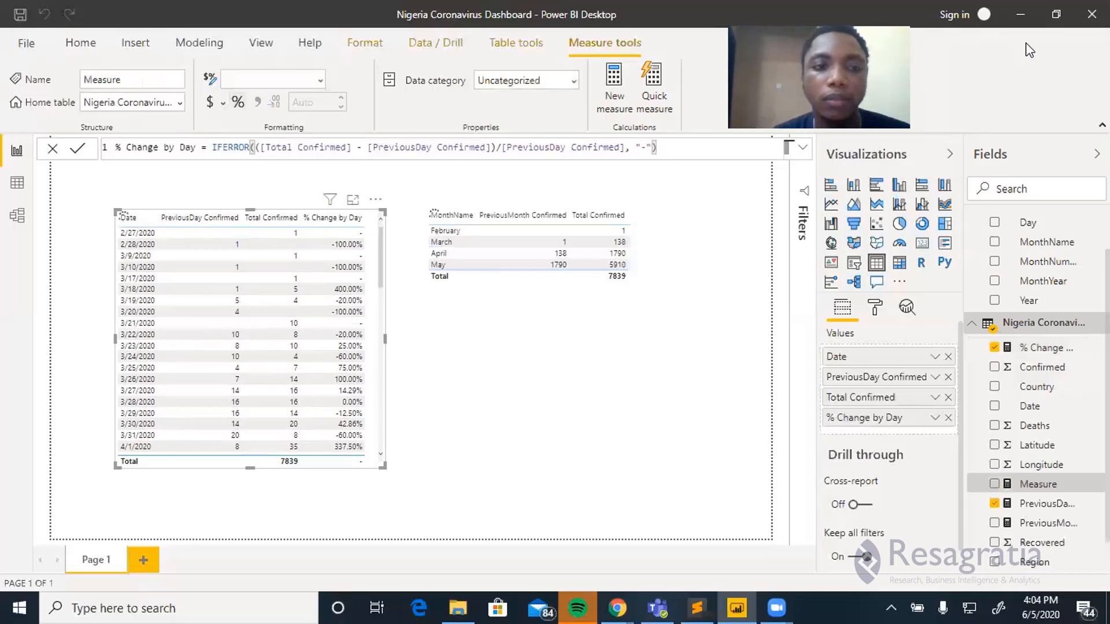
type("%")
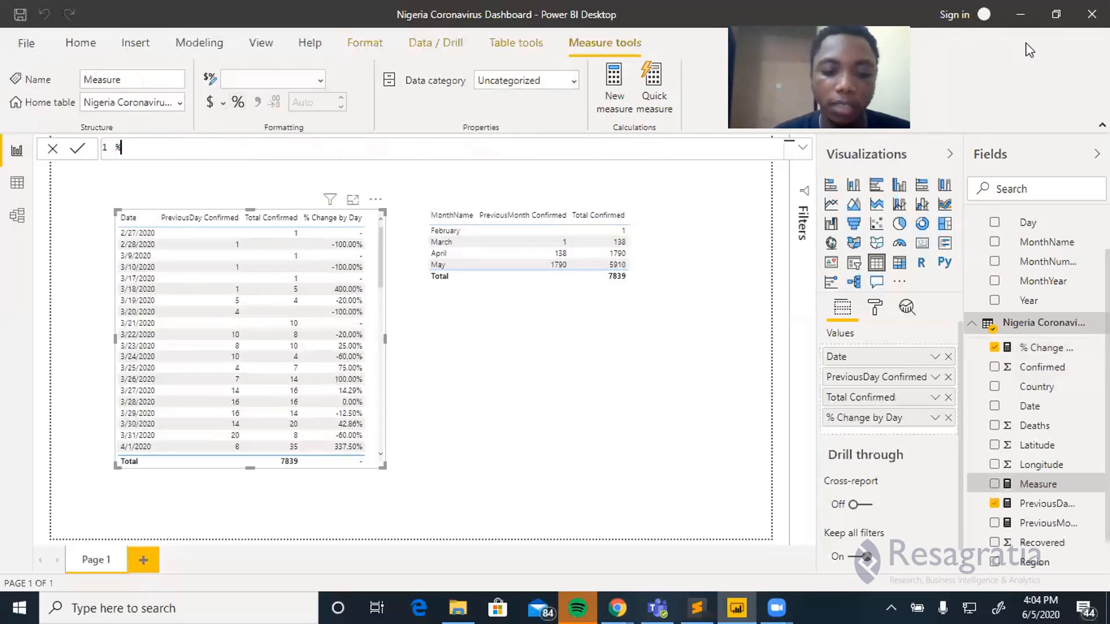
type(" Change b")
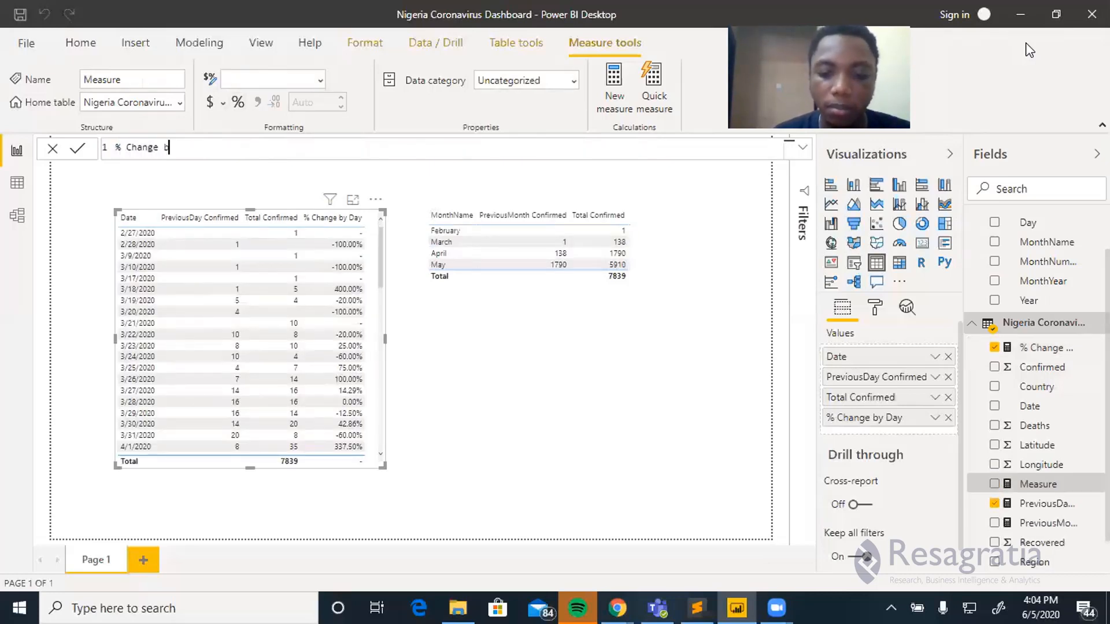
type("y MONTH")
key("BackSpace")
key("BackSpace")
key("BackSpace")
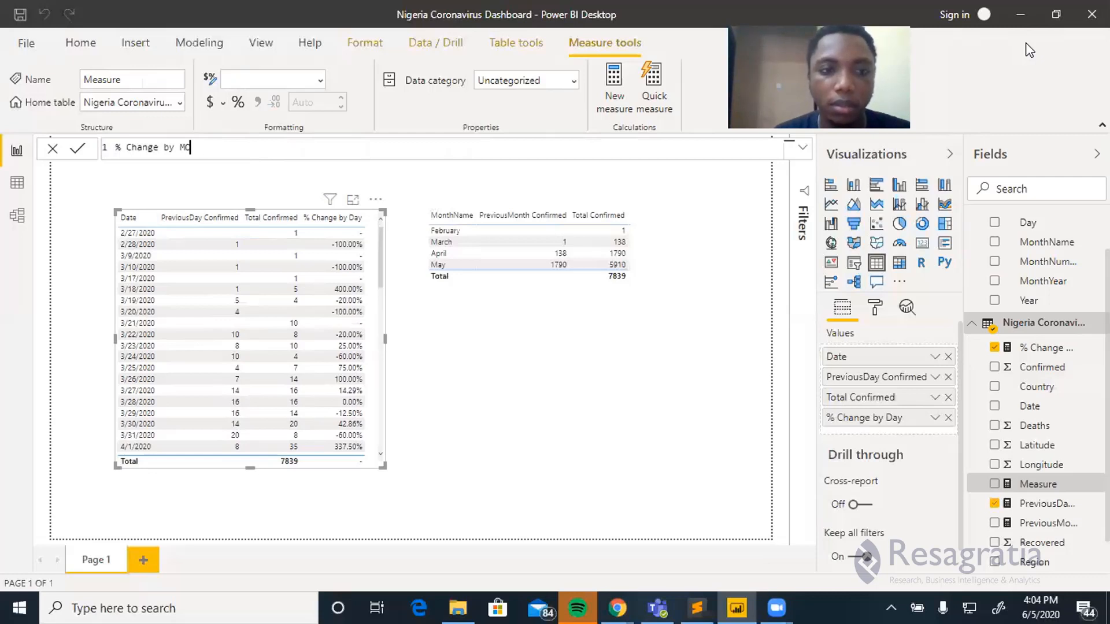
key("Tab")
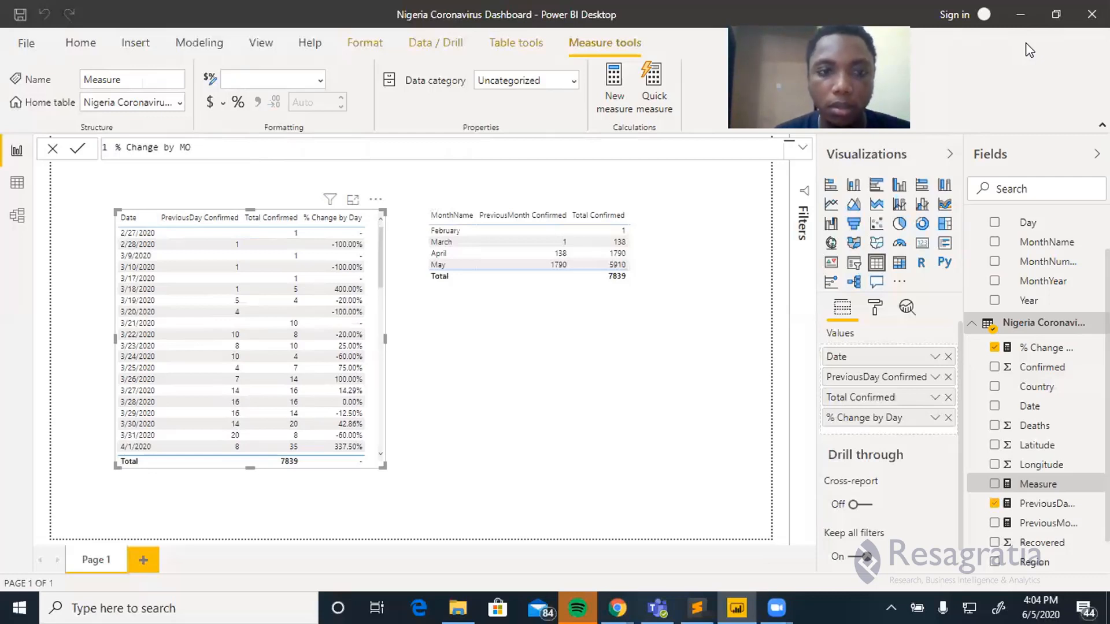
key("BackSpace")
key("BackSpace")
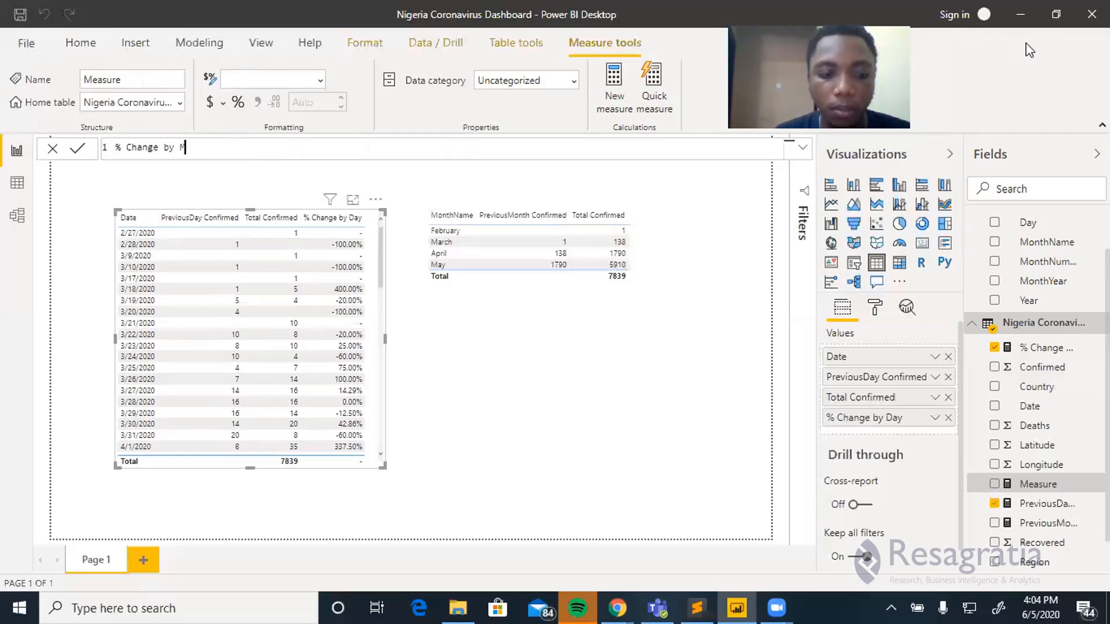
type("onth ")
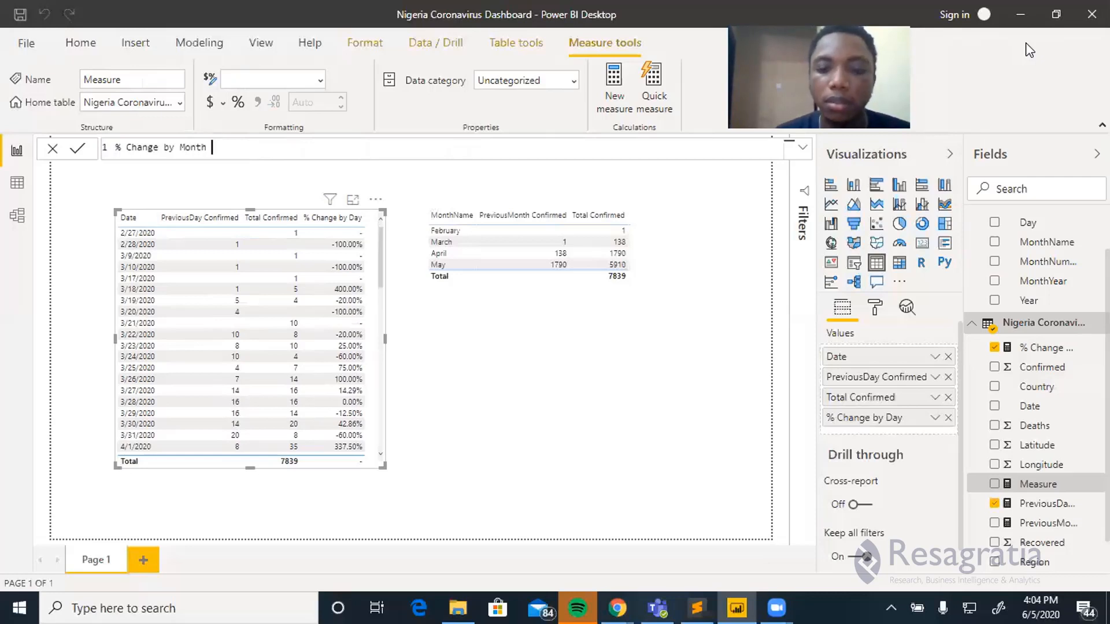
type("= ")
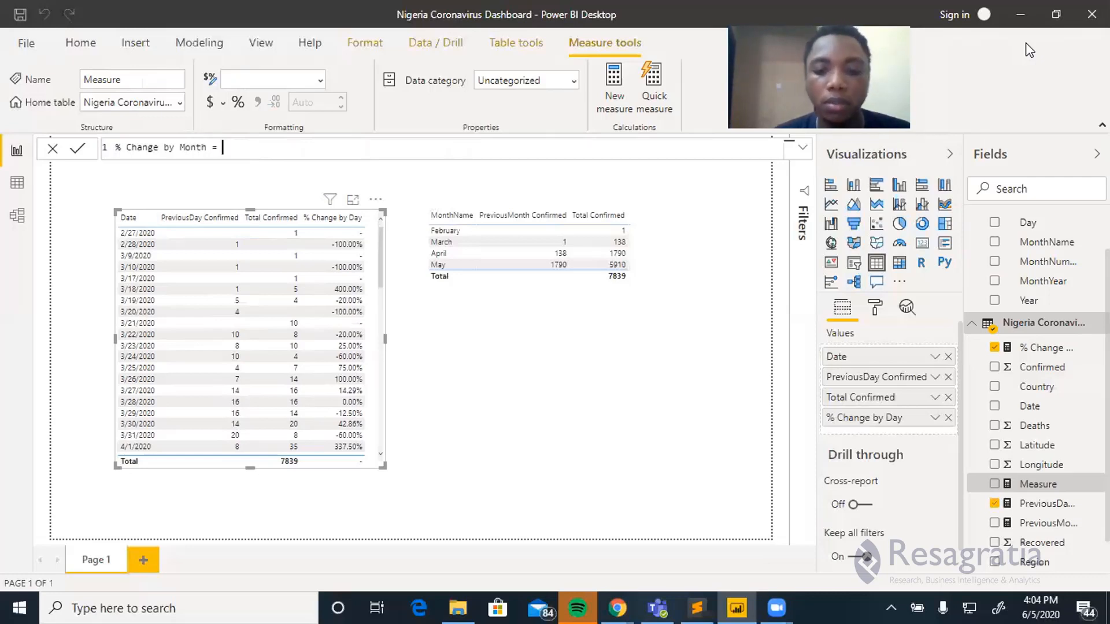
Enter the numerator ([Total Confirmed] - [PreviousMonth Confirmed] in the % Change by Month formula
type("(")
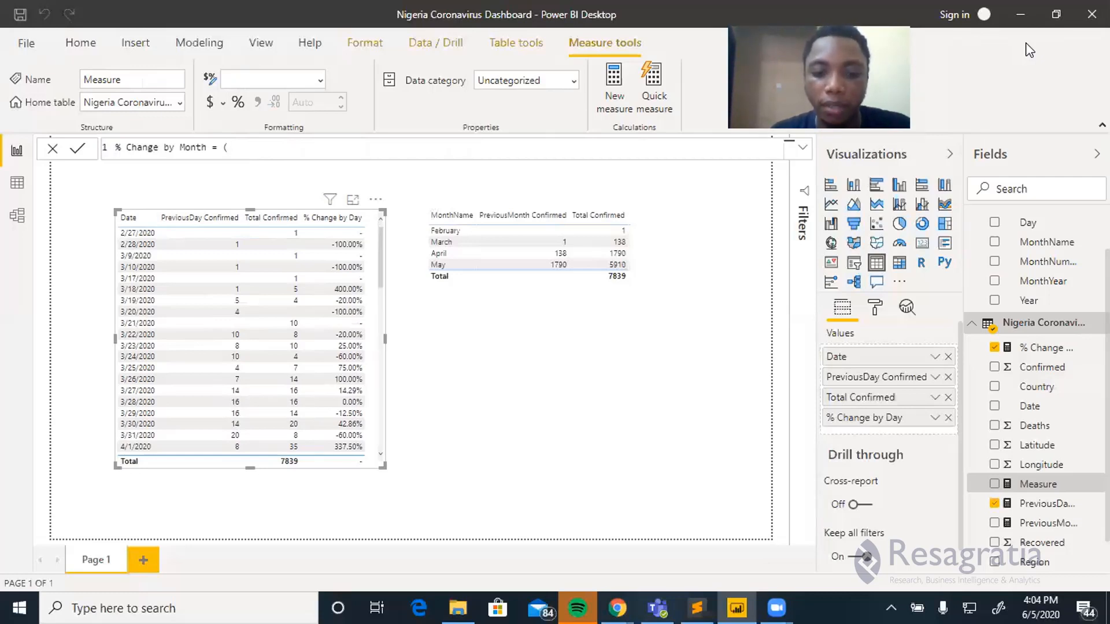
type("tot")
key("Tab")
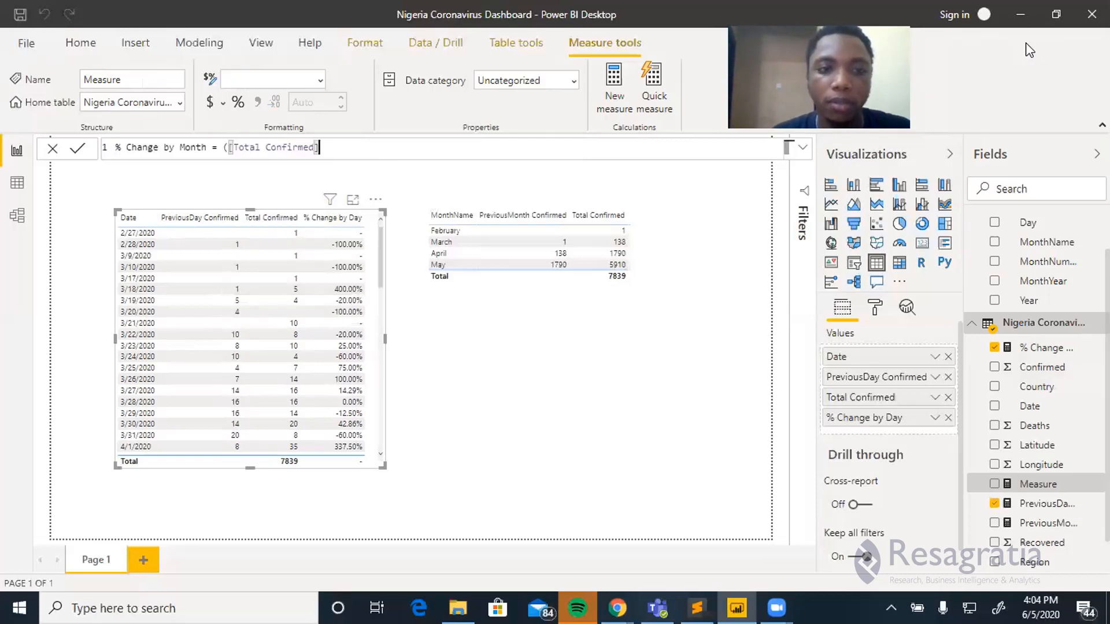
type("- ")
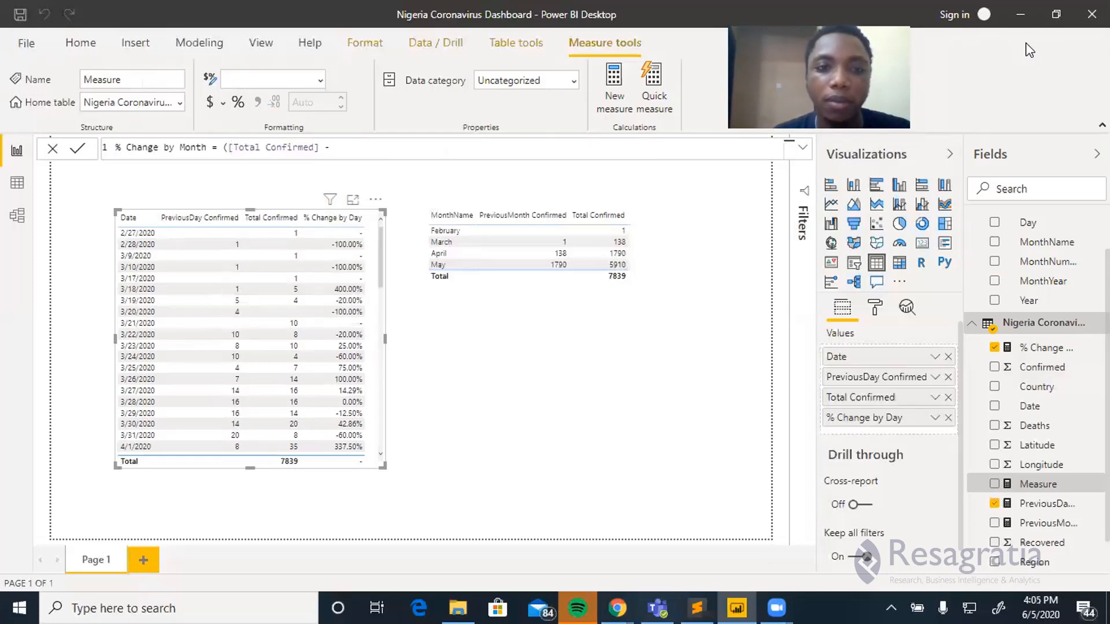
type("previo")
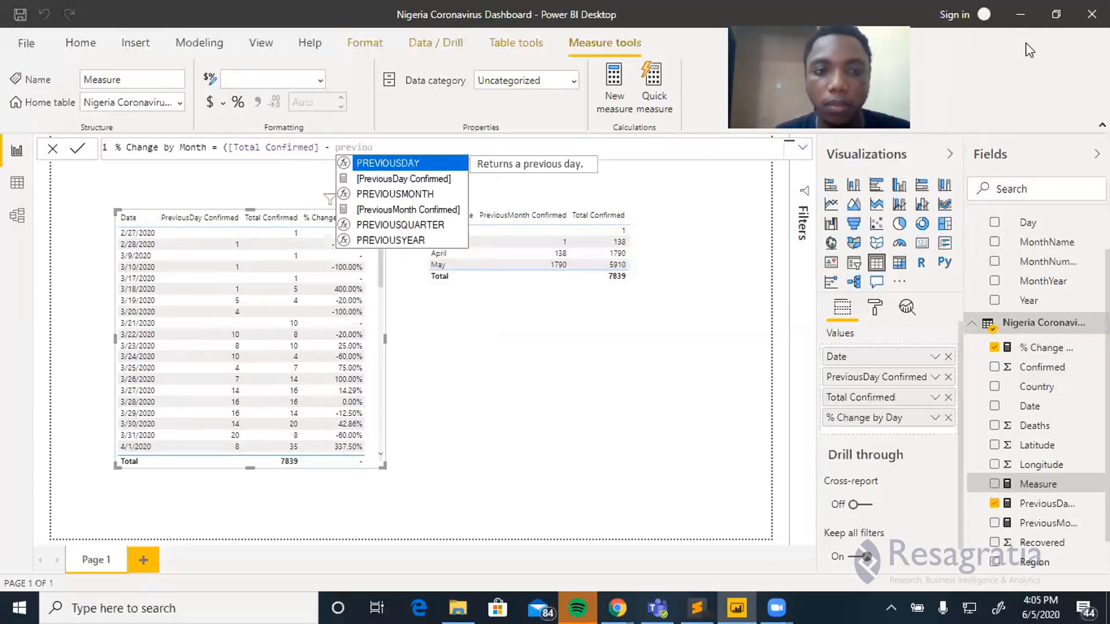
type("u")
key("Down")
key("Down")
key("Down")
key("Tab")
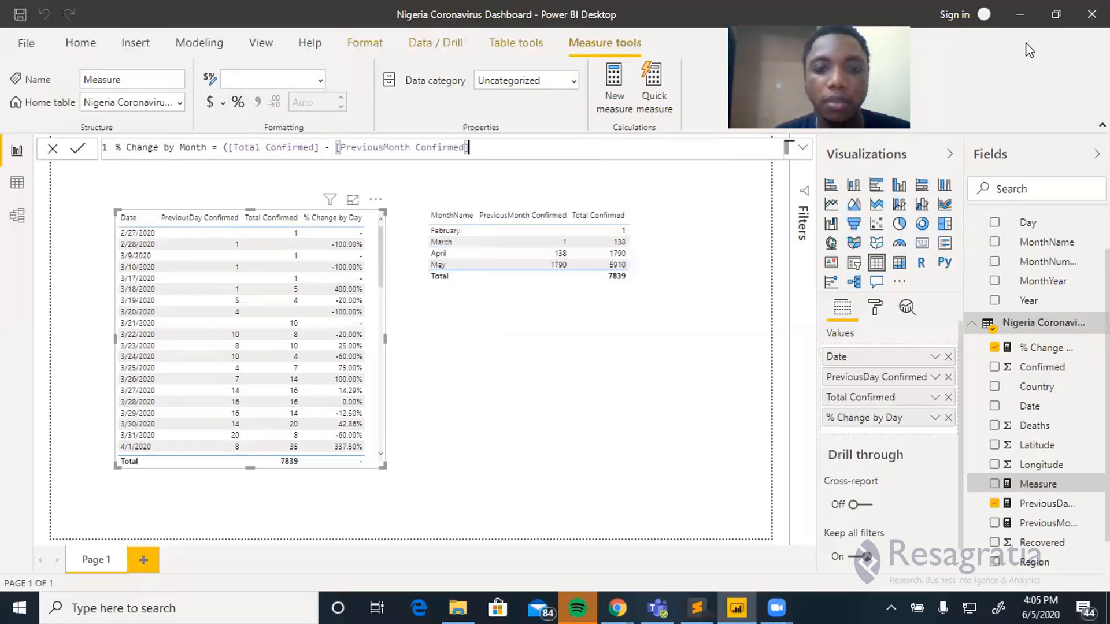
Close the numerator's parenthesis, divide it by [PreviousMonth Confirmed] and commit the % Change by Month measure
type(") / ")
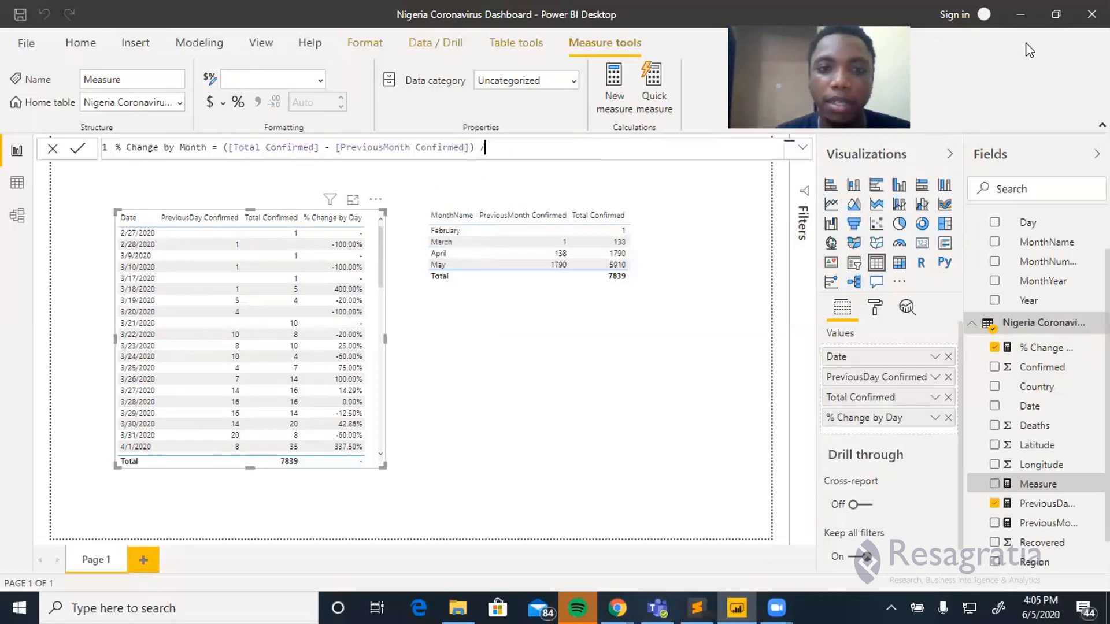
type("previo")
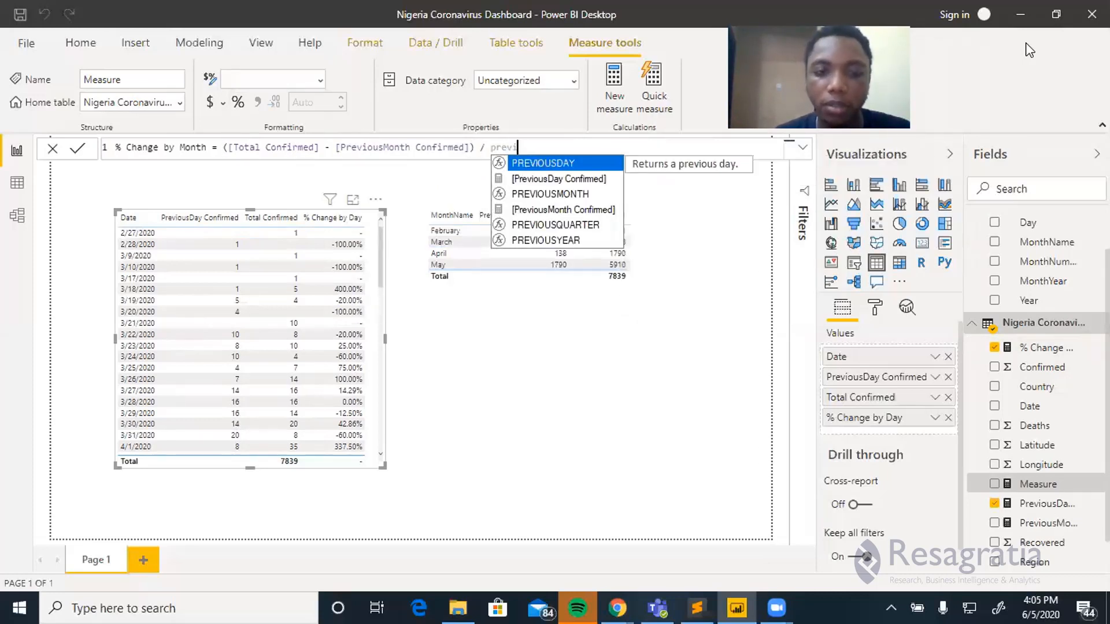
key("Down")
key("Down")
key("Down")
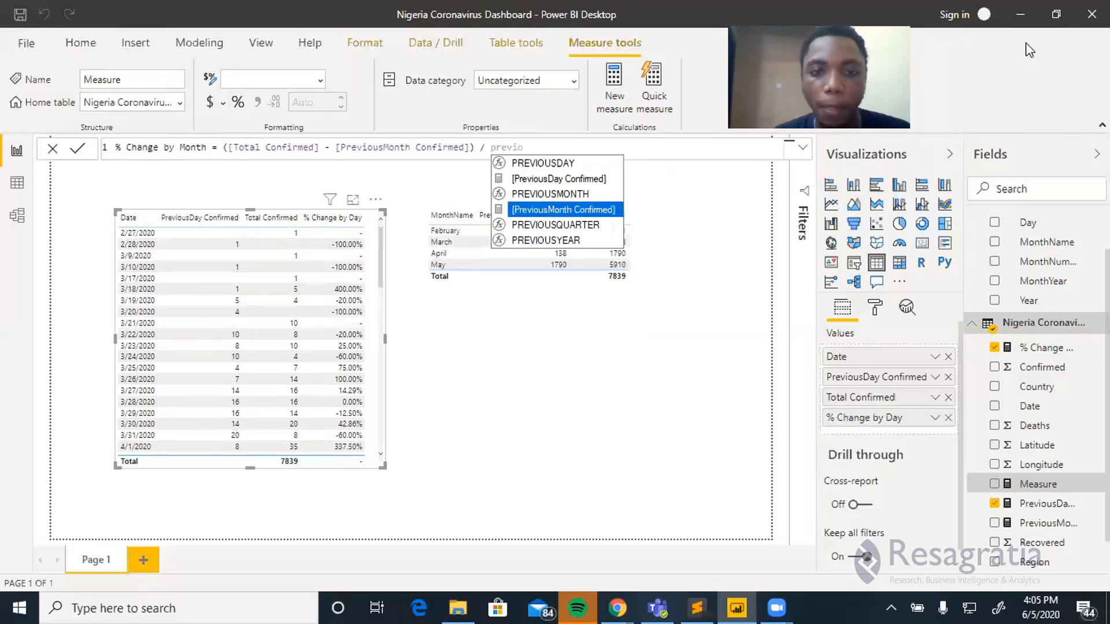
key("Tab")
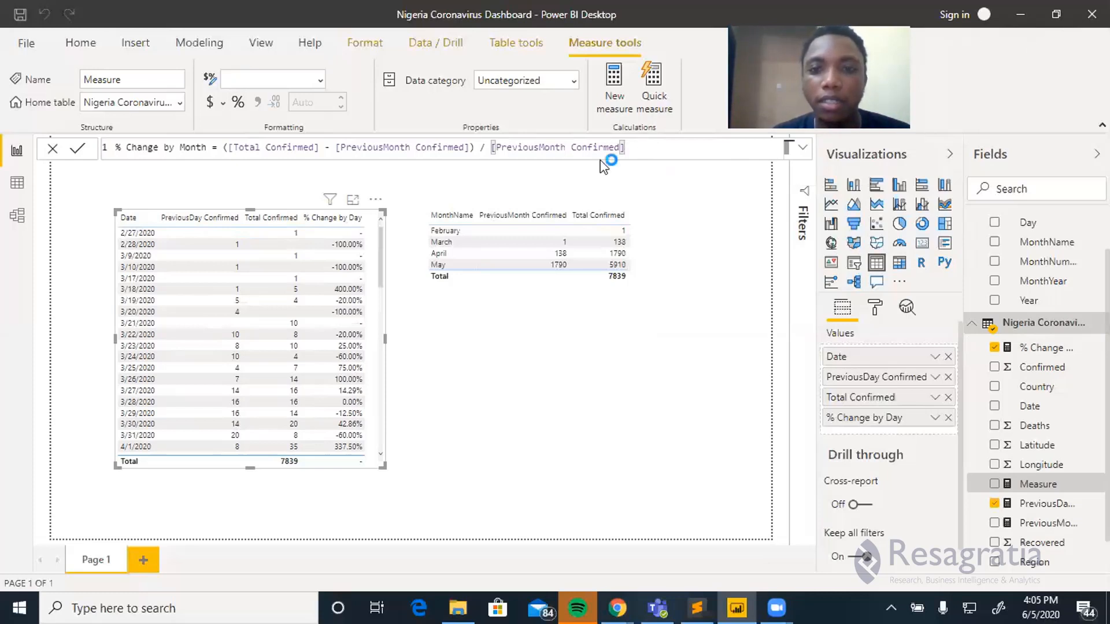
key("Return")
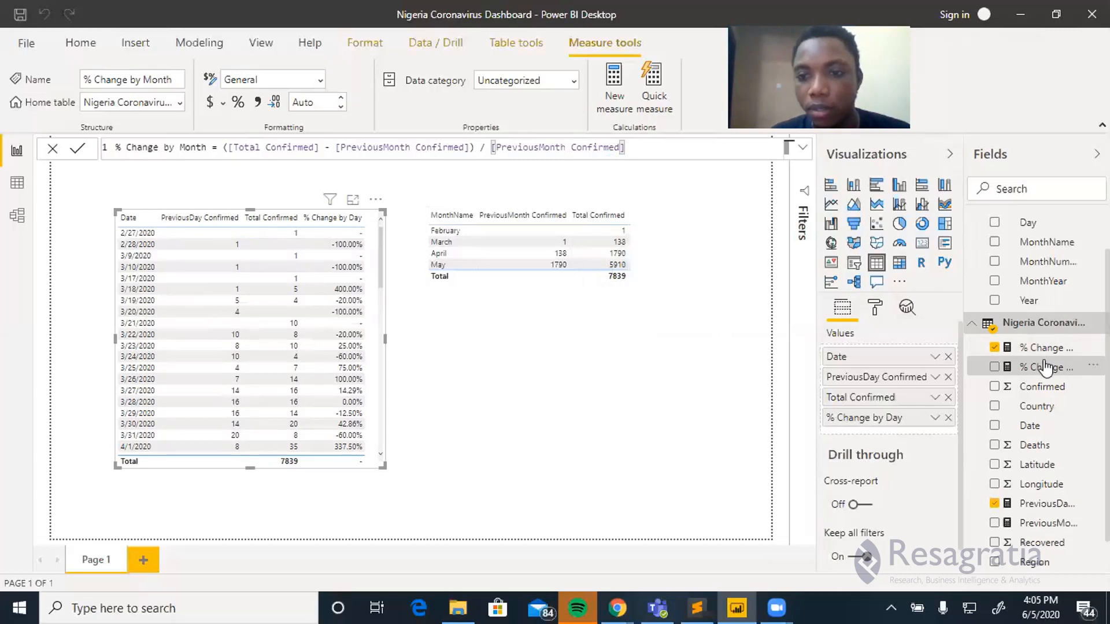
Add the % Change by Month measure to the monthly table's values below MonthNumber and select the measure for editing
left_click(585, 347)
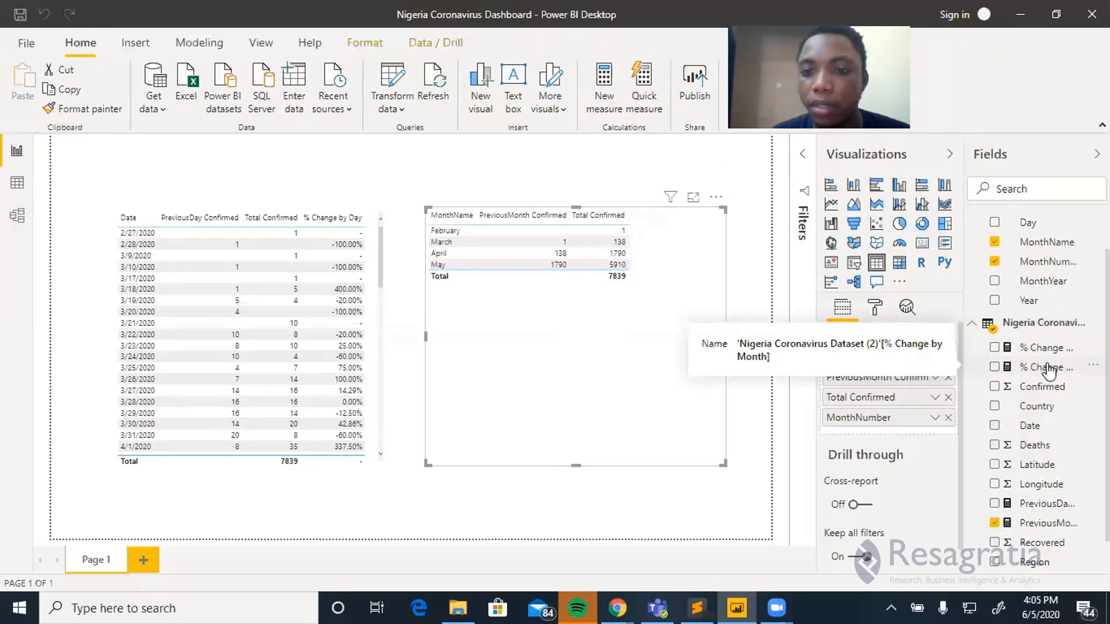
left_click_drag(1048, 370, 900, 432)
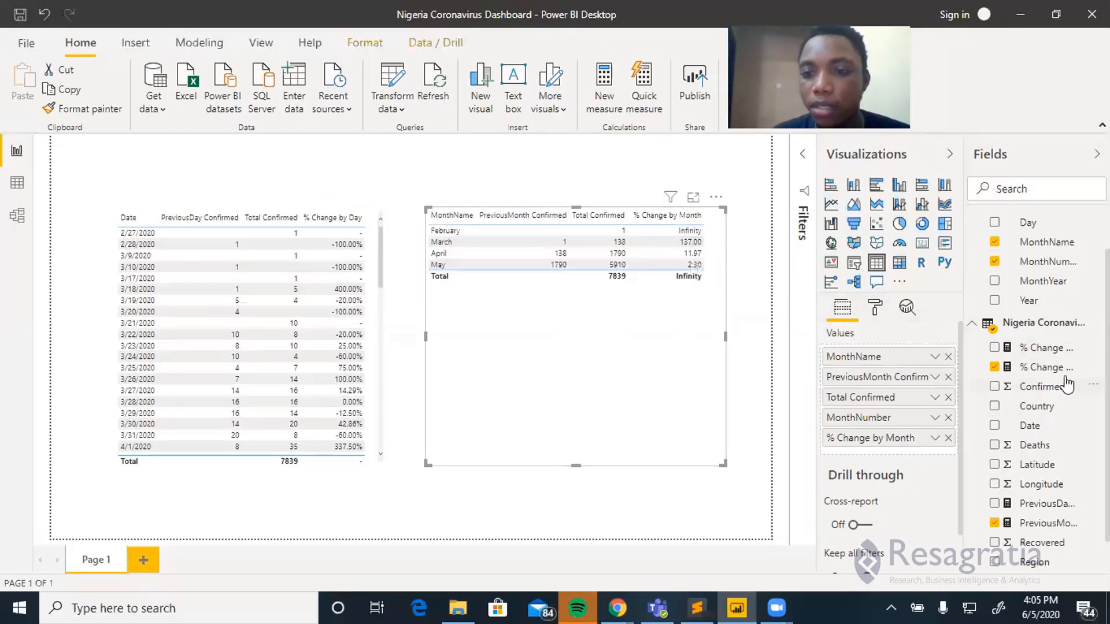
left_click(1040, 370)
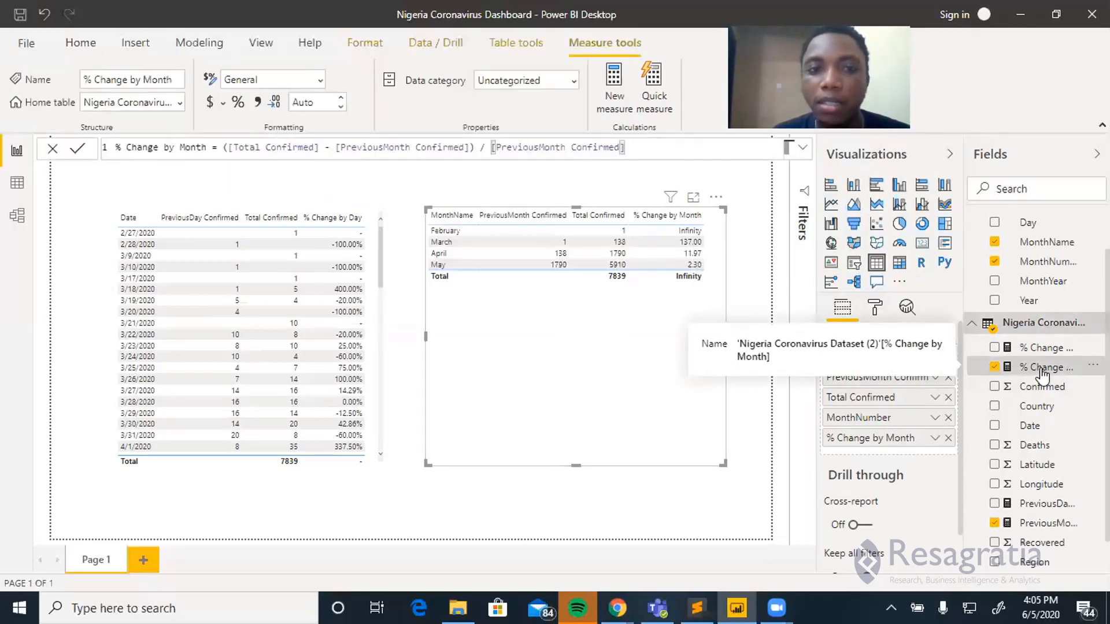
Format the % Change by Month measure as a percentage and wrap its whole formula in IFERROR with "-" as the error value
left_click(237, 103)
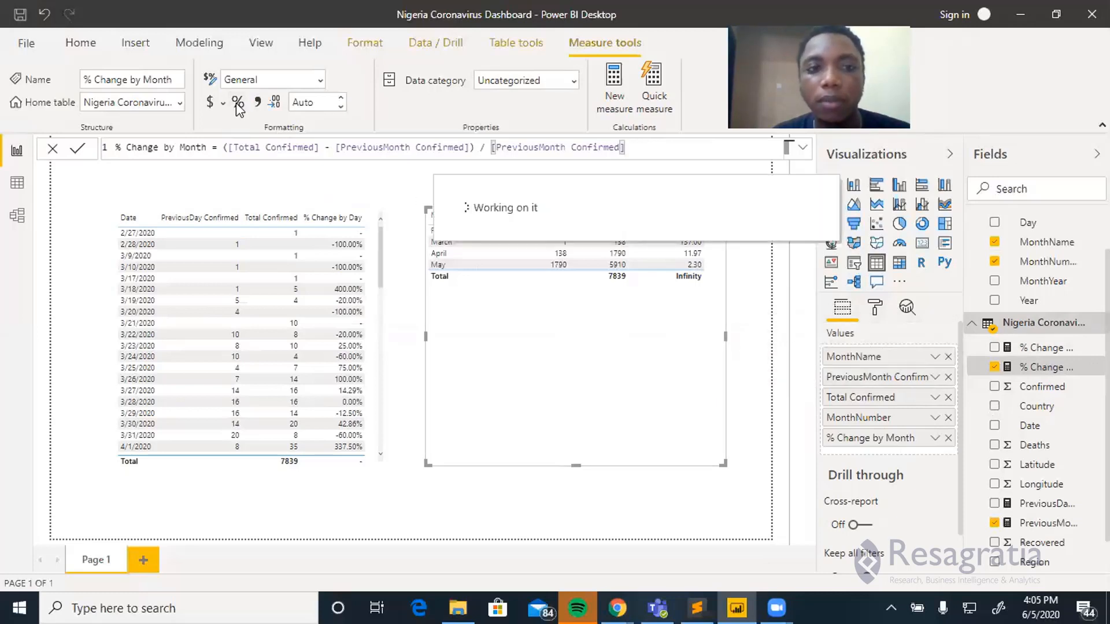
left_click(237, 104)
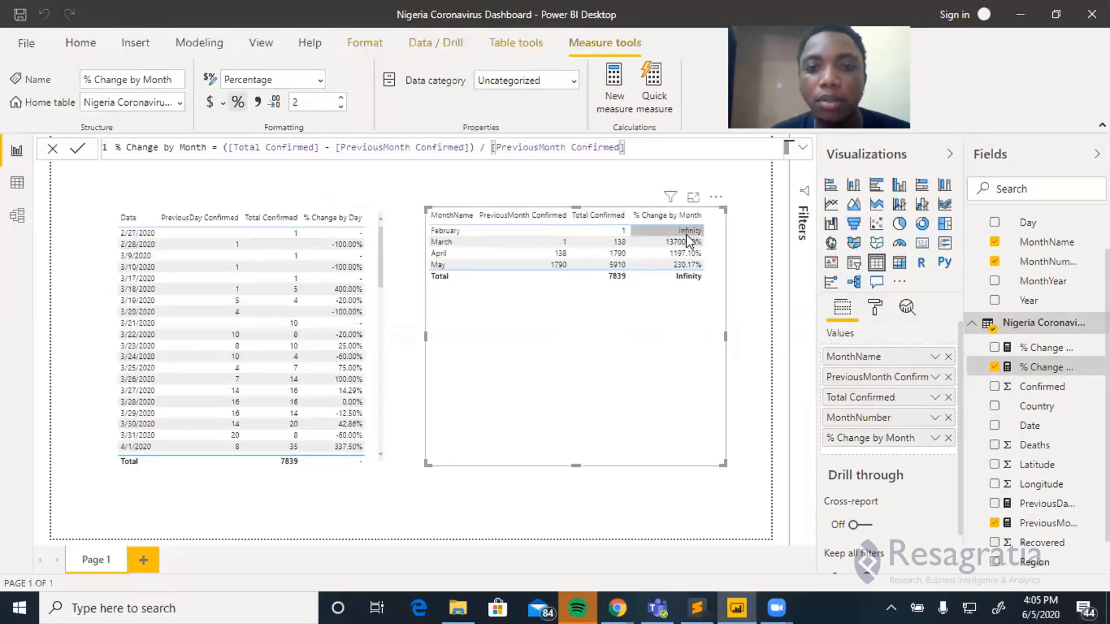
left_click(222, 147)
type("iferr")
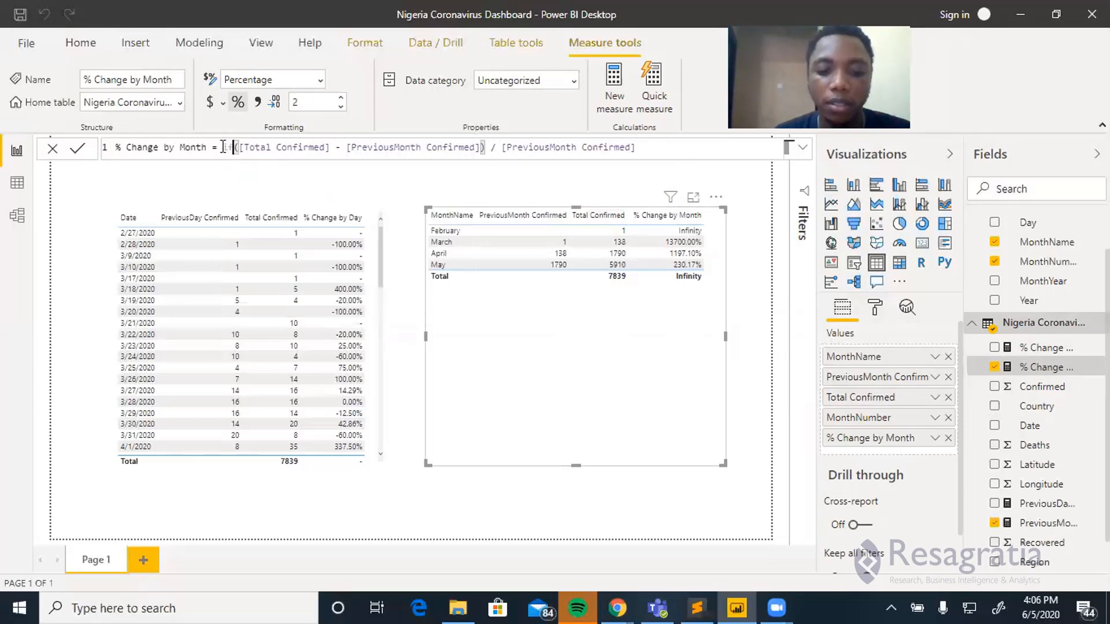
key("Tab")
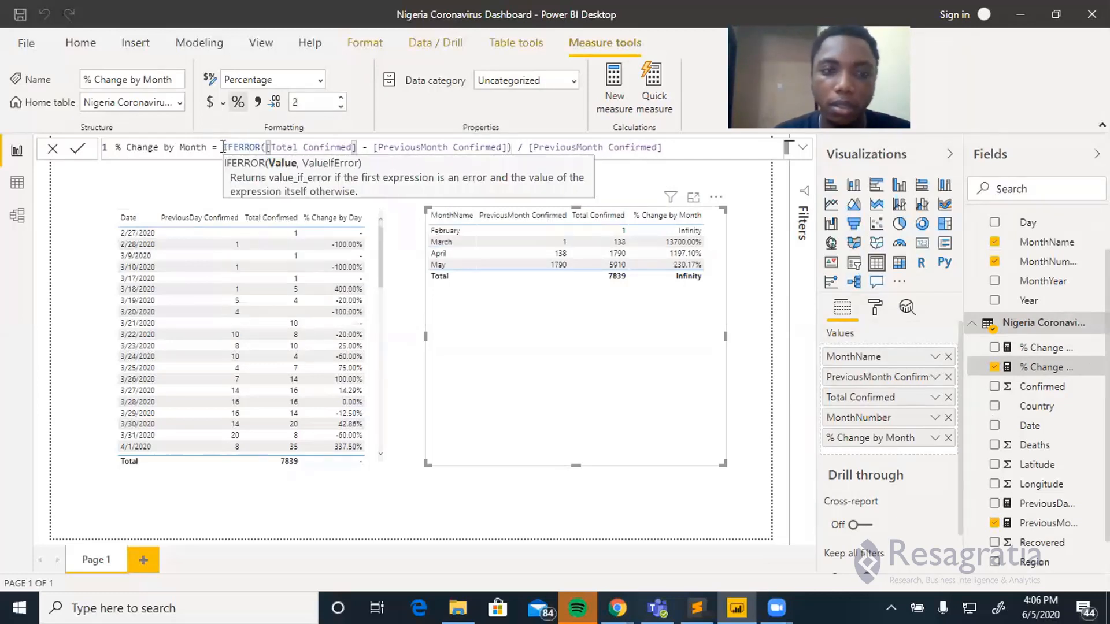
key("Right")
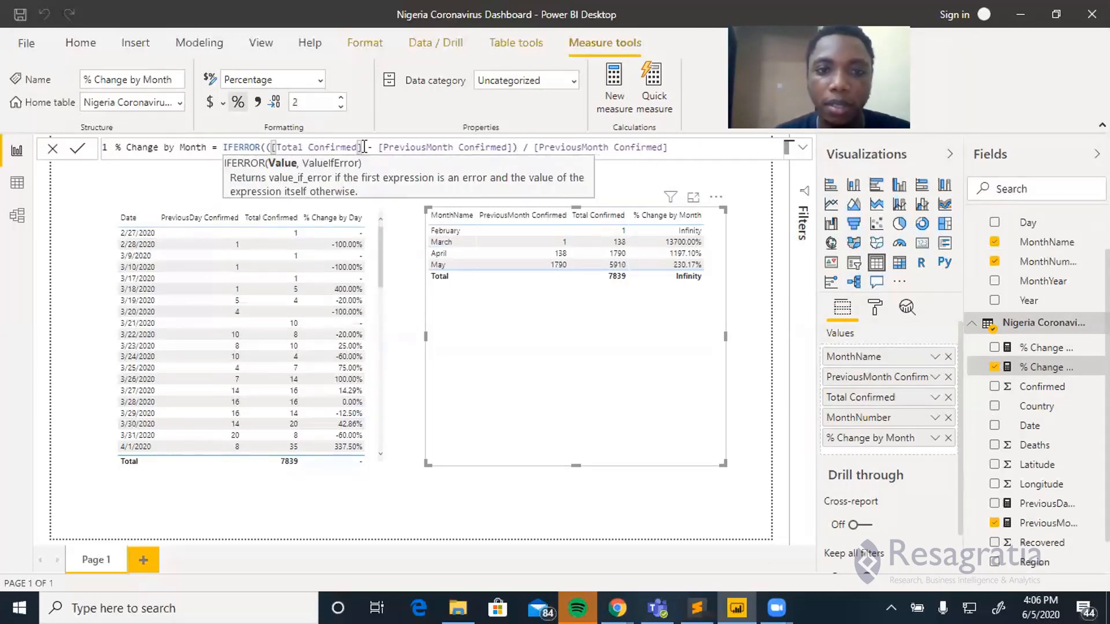
left_click(670, 147)
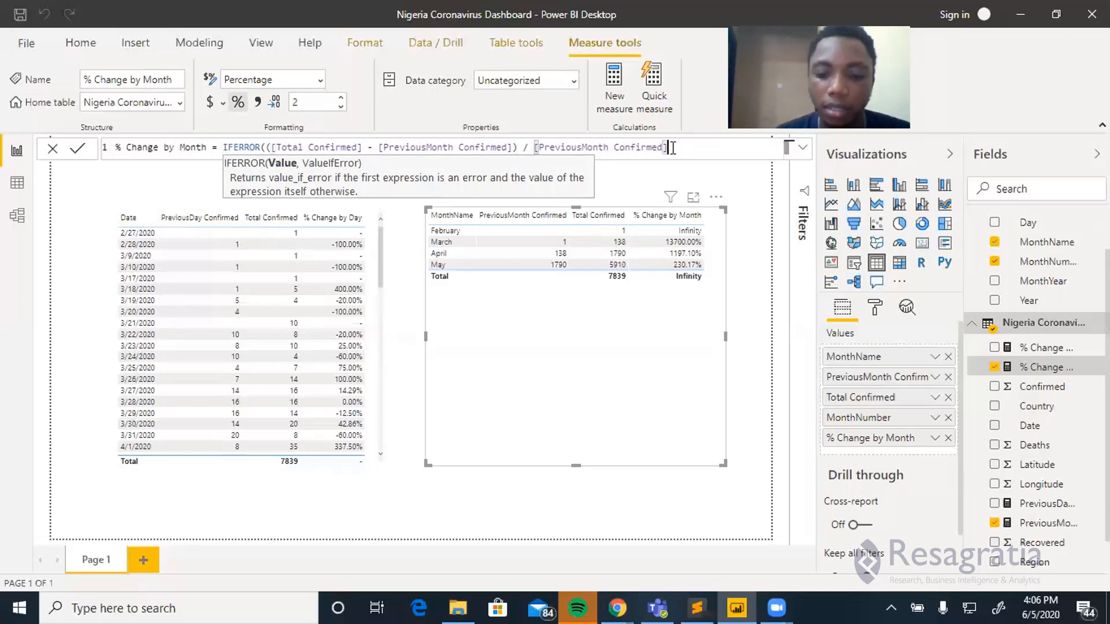
type(", \"")
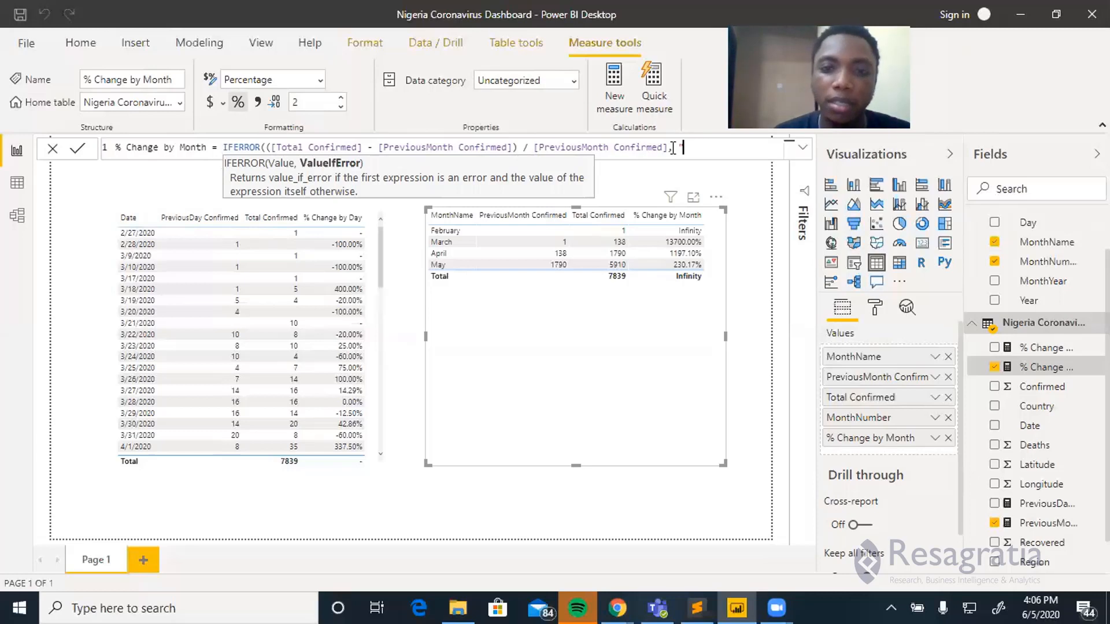
type("-\")")
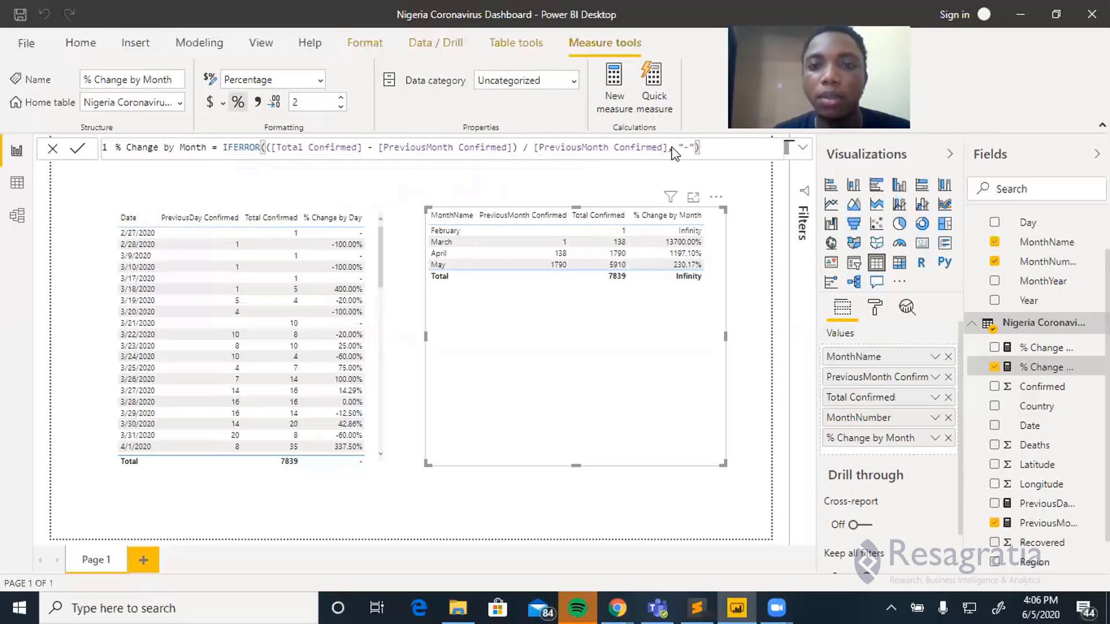
key("Return")
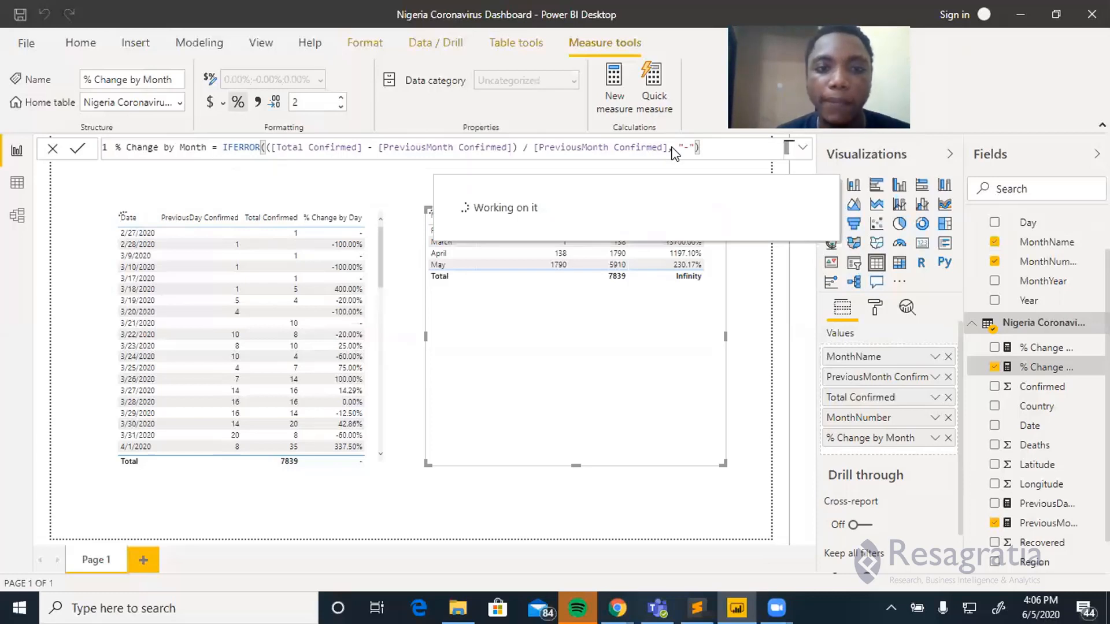